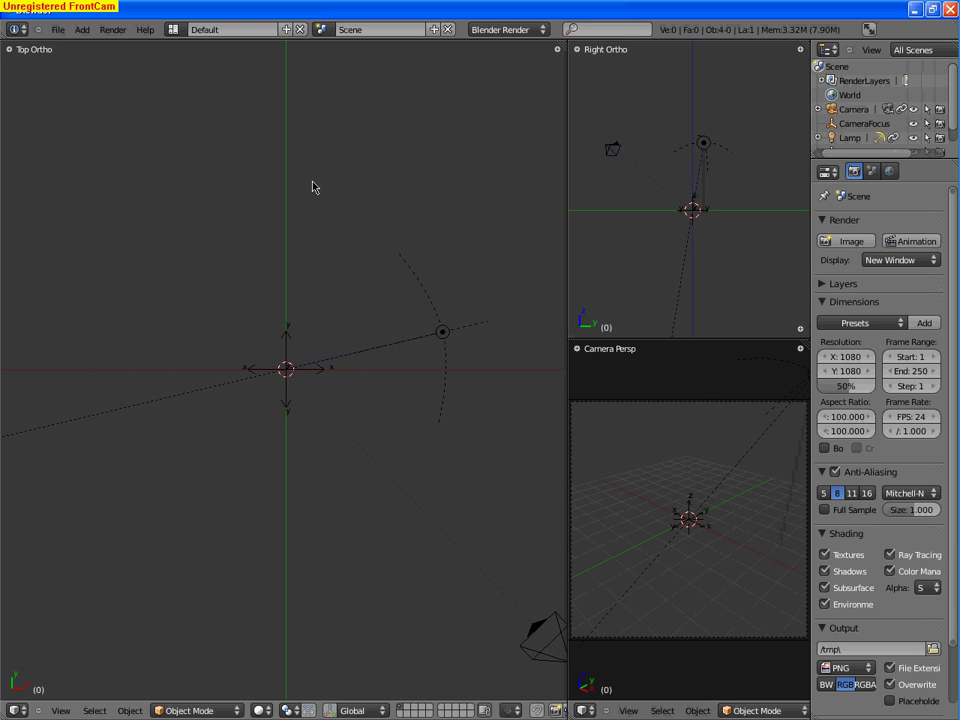
Toggle Blender to fullscreen with the button at the top-right of the info header.
left_click(872, 30)
Add a plane mesh through the Spacebar search and enter Edit Mode.
key("space")
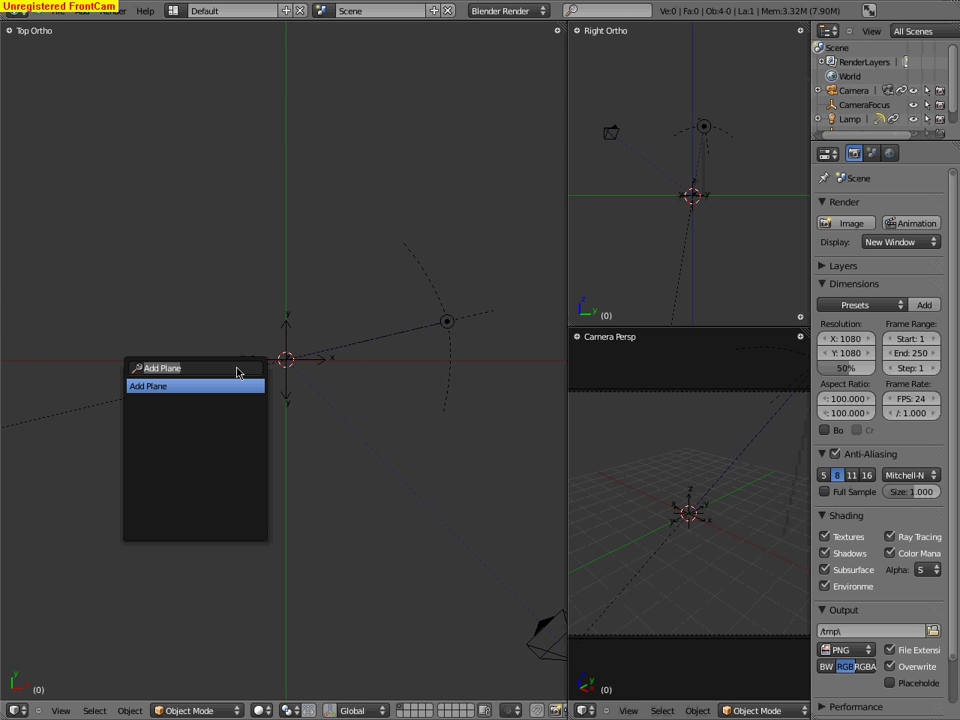
key("Return")
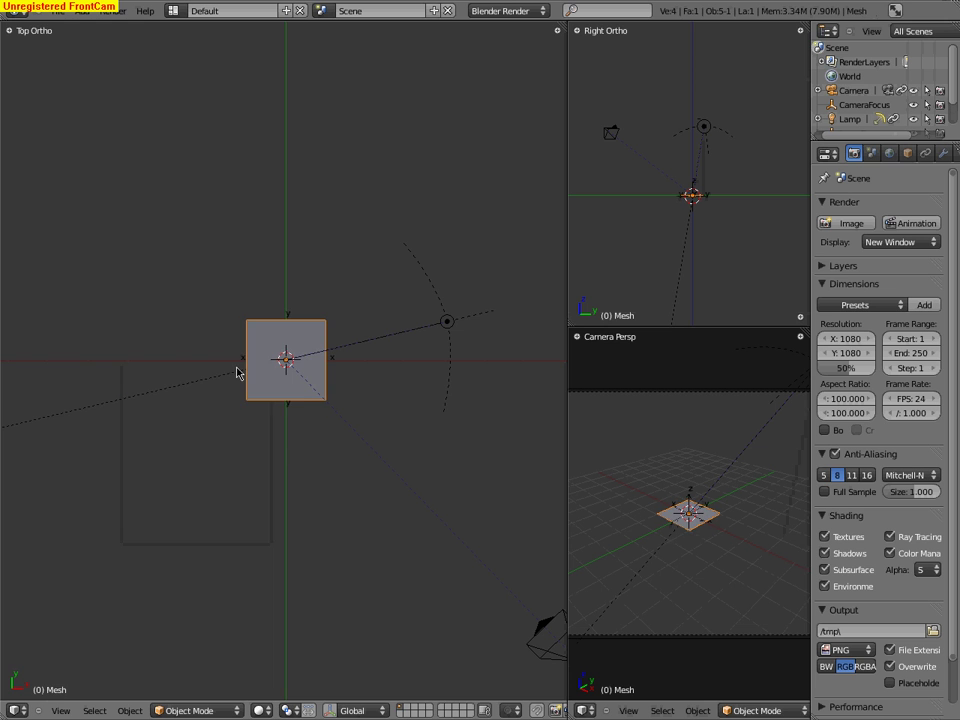
key("Tab")
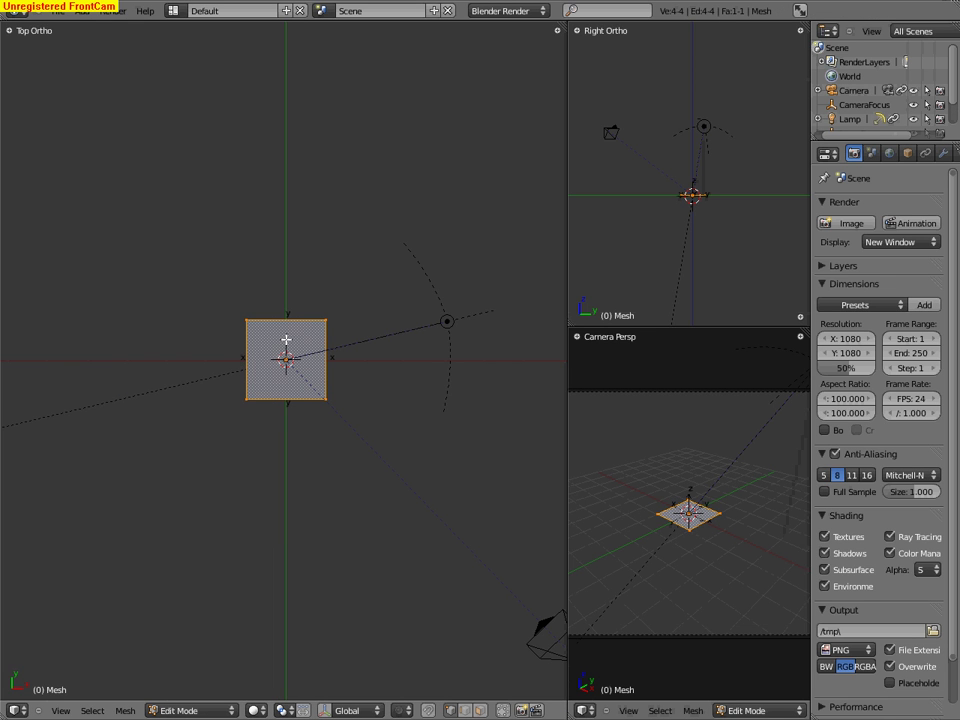
Delete three of the plane's vertices and move the last one onto the Y axis.
right_click(338, 379, "shift")
key("x")
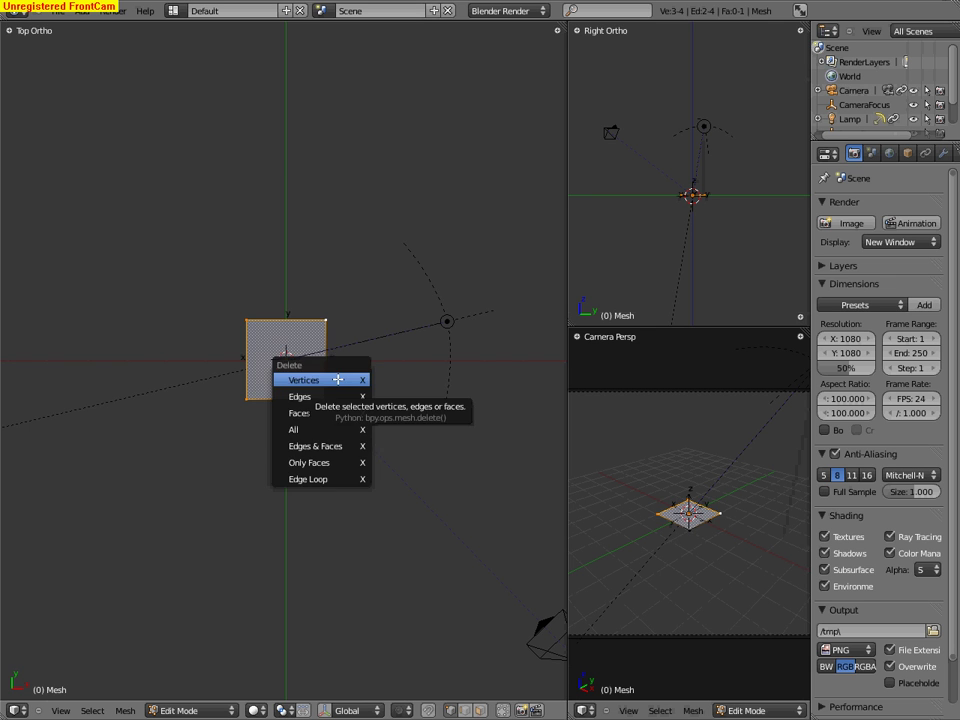
left_click(338, 378)
scroll(384, 419, "up", 4)
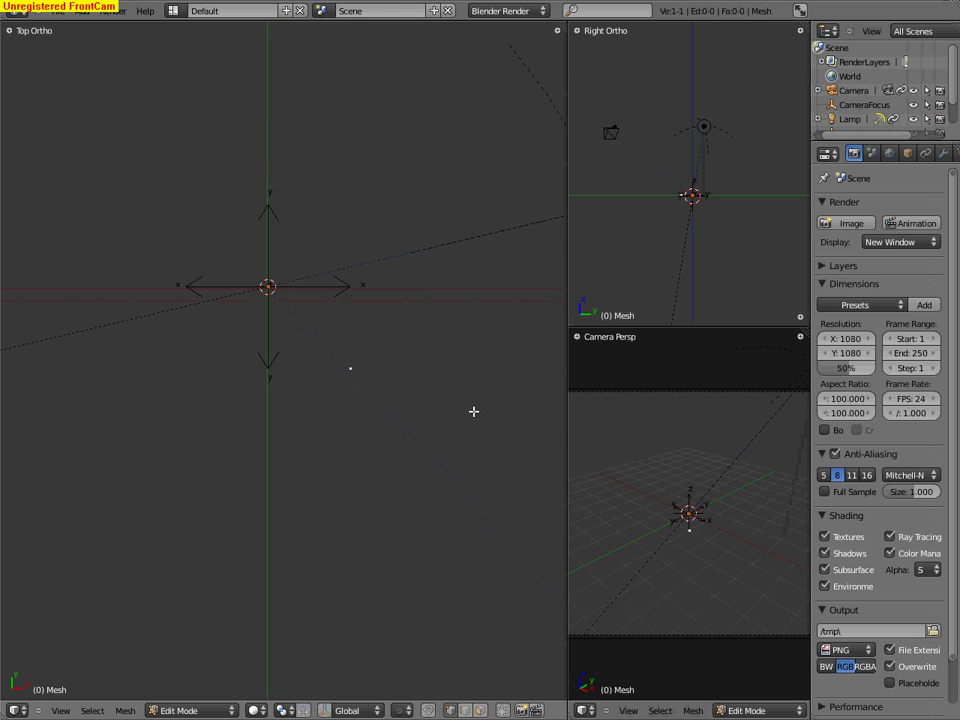
key("g")
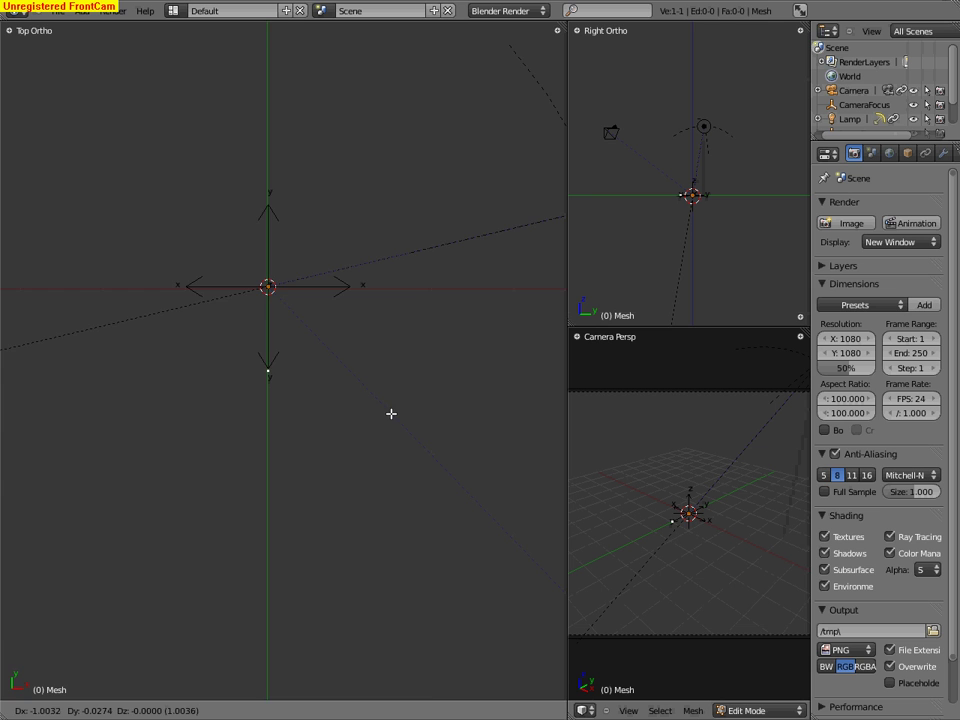
left_click(389, 413)
scroll(380, 395, "down", 4)
middle_click_drag(374, 376, 321, 405, "shift")
scroll(322, 405, "up", 3)
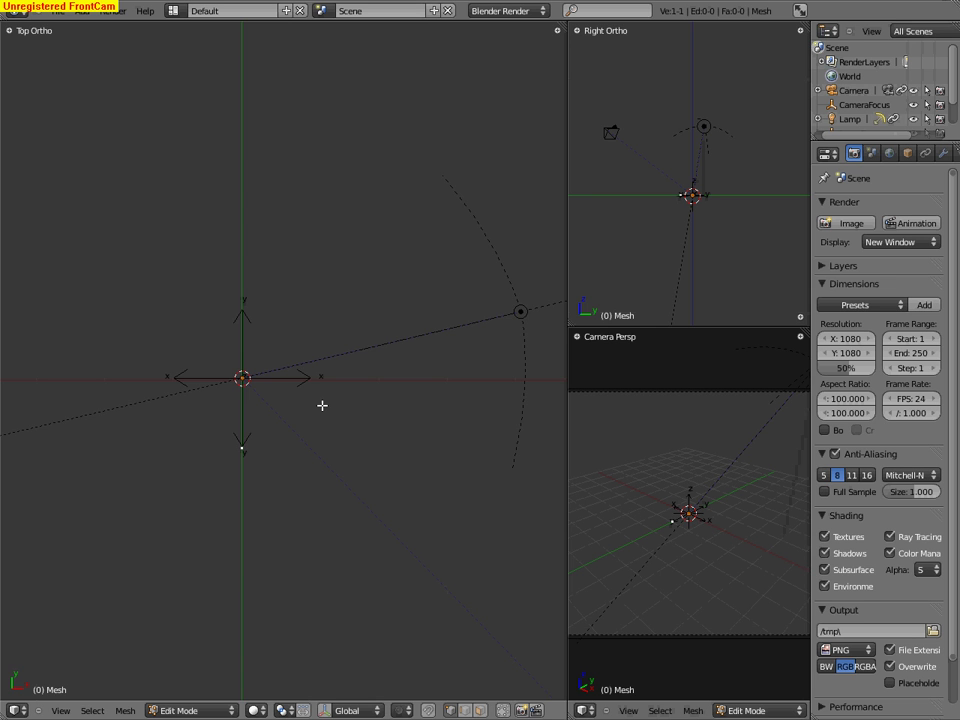
Extrude from the vertex to trace the glass foot and the stem upward.
scroll(335, 407, "down", 3)
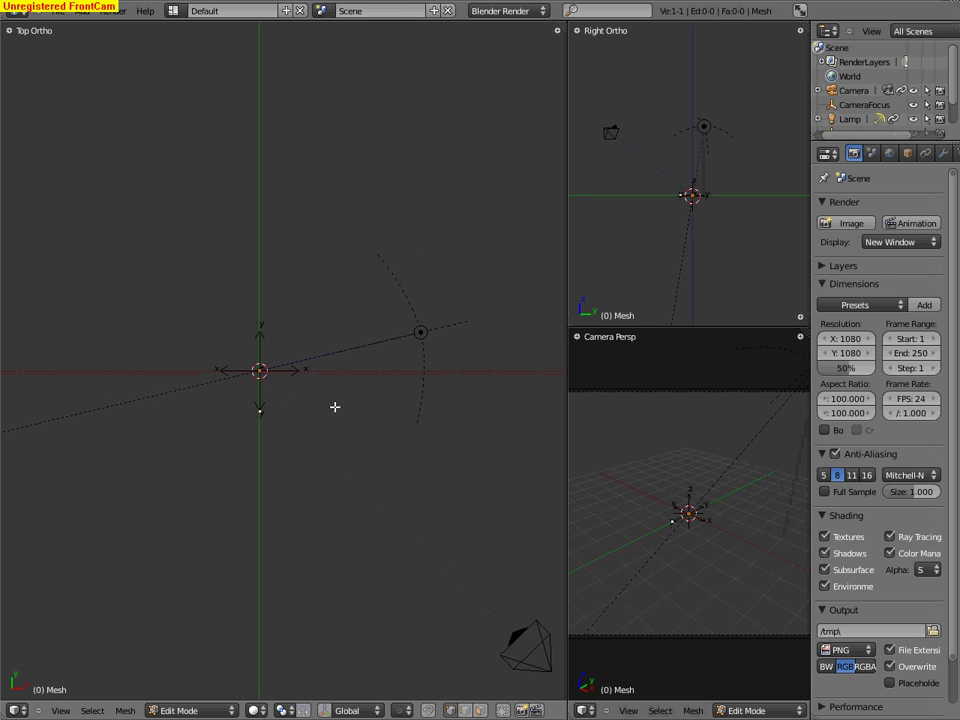
key("e")
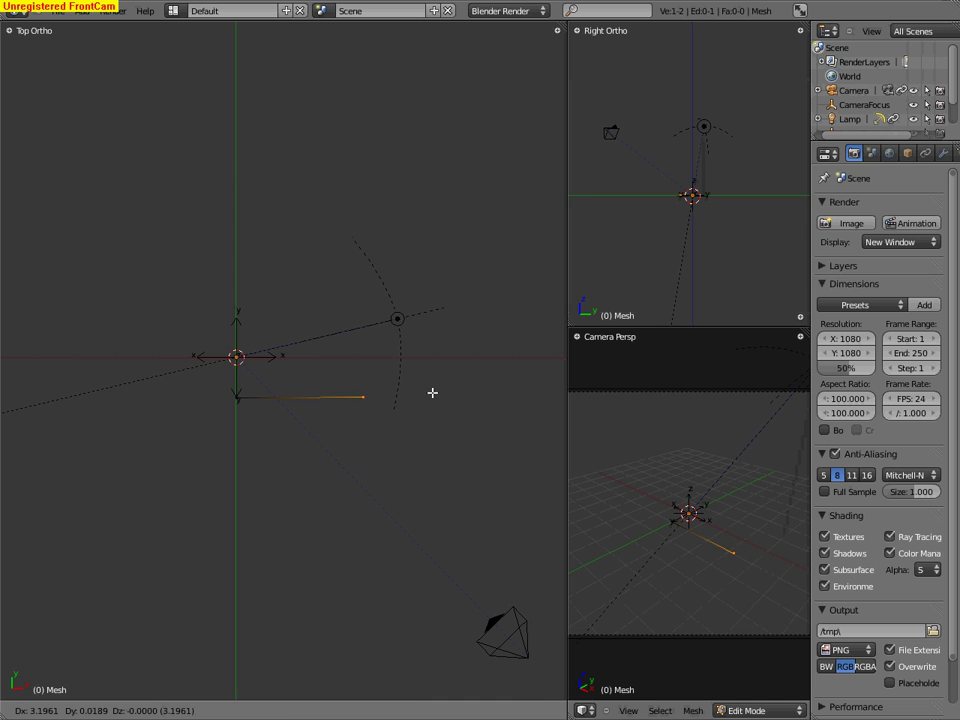
left_click(392, 393)
left_click(374, 387, "ctrl")
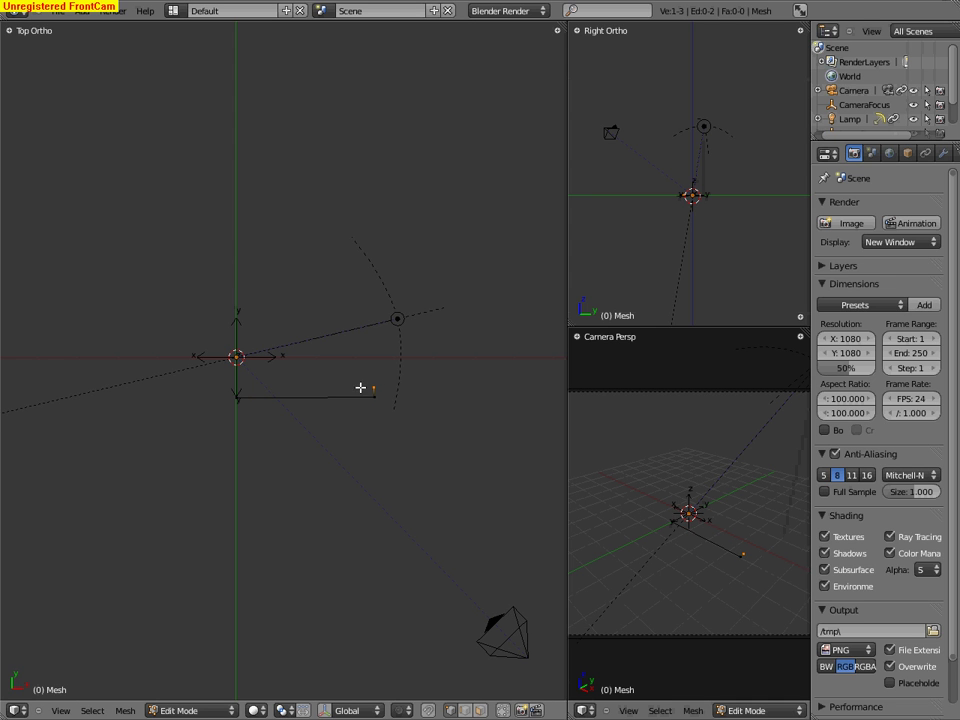
left_click(296, 385, "ctrl")
left_click(258, 384, "ctrl")
left_click(253, 370, "ctrl")
left_click(249, 296, "ctrl")
left_click(252, 250, "ctrl")
left_click(253, 197, "ctrl")
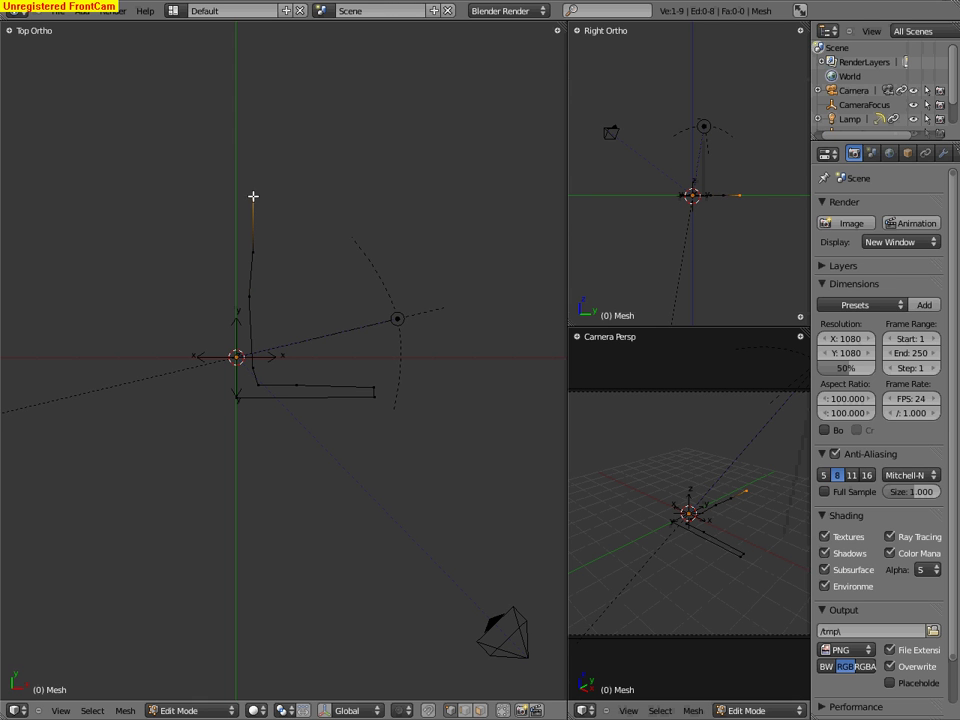
left_click(265, 166, "ctrl")
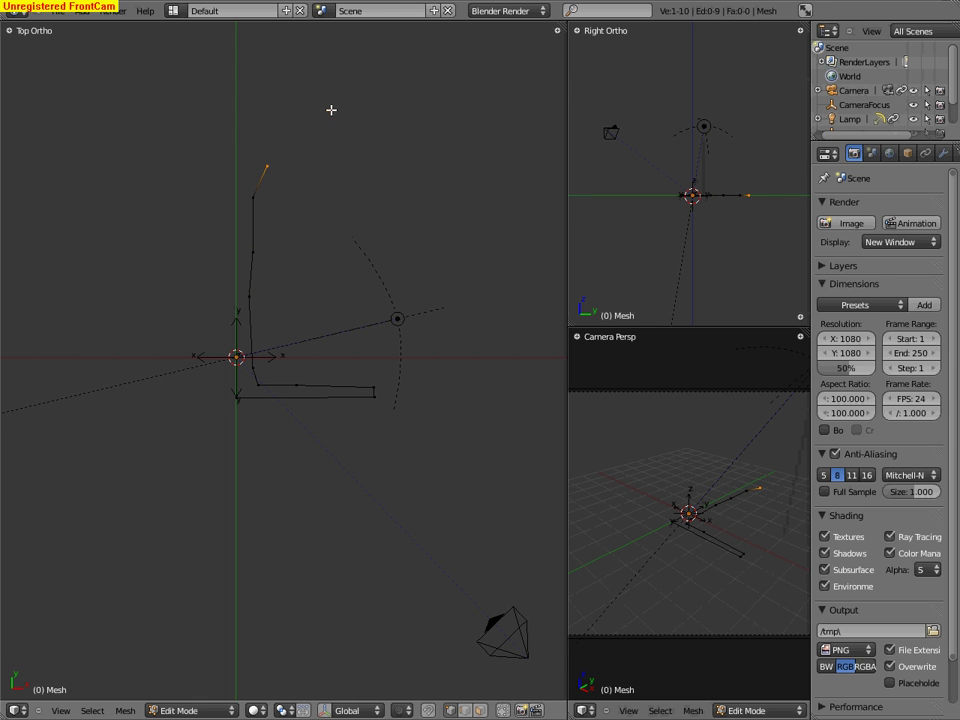
Trace the bowl wall up to the rim and the inner wall back to the Y axis.
left_click(331, 109, "ctrl")
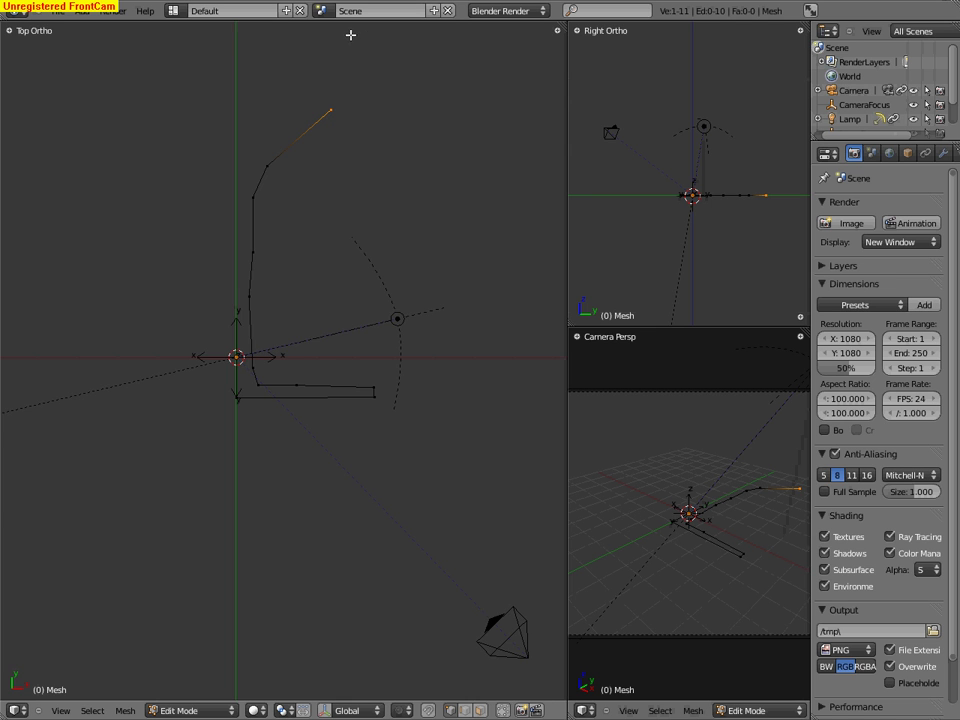
scroll(350, 35, "up", 10, "shift")
left_click(377, 290, "ctrl")
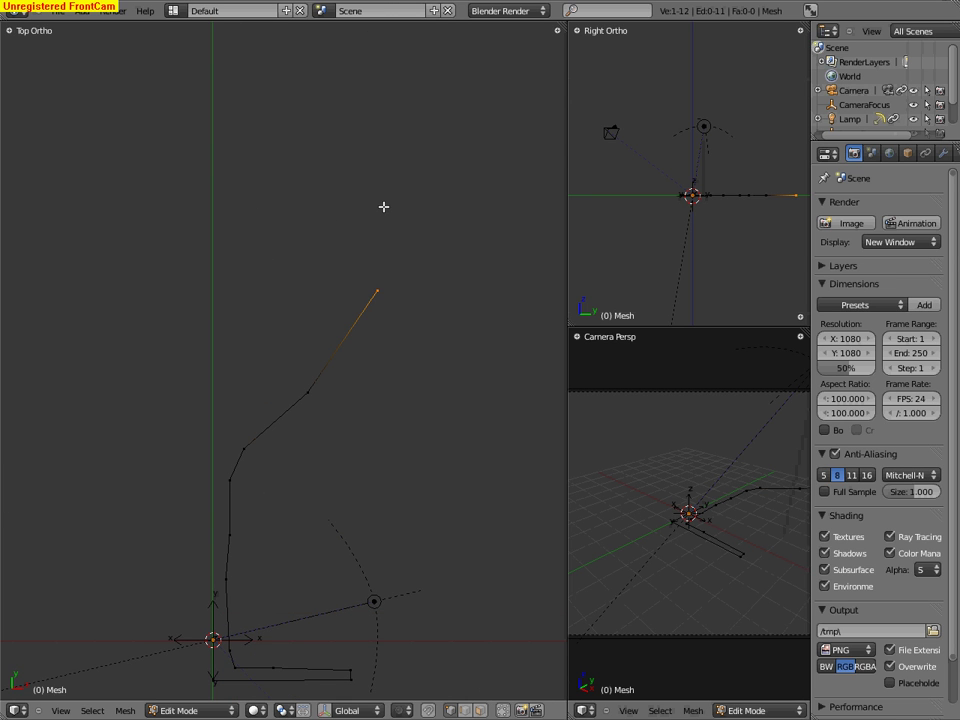
left_click(383, 200, "ctrl")
left_click(377, 201, "ctrl")
left_click(372, 287, "ctrl")
left_click(305, 390, "ctrl")
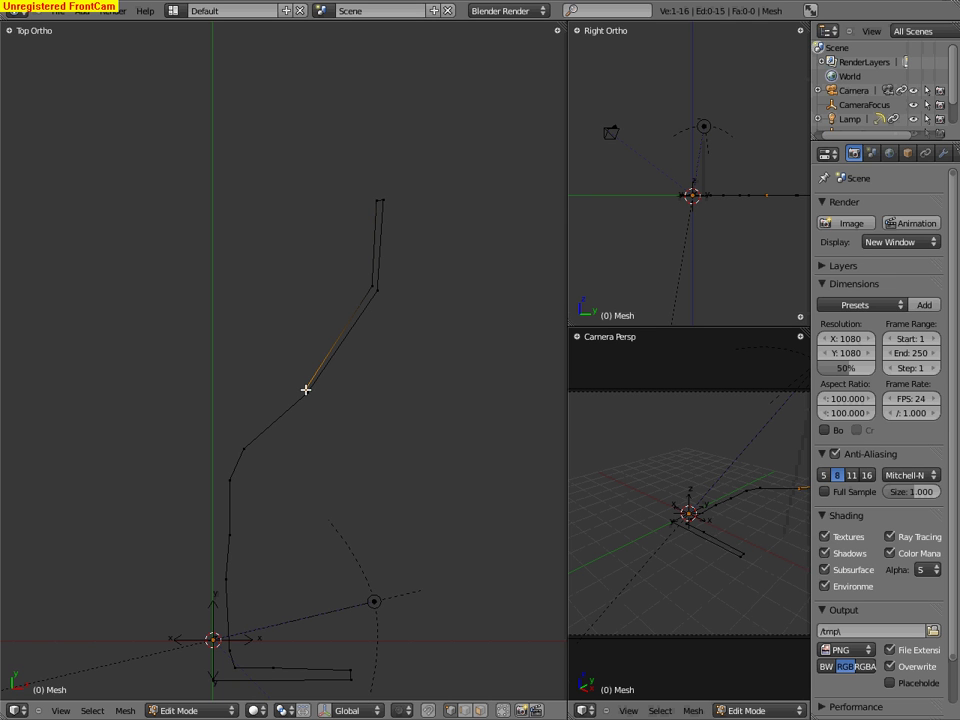
left_click(246, 422, "ctrl")
left_click(212, 421, "ctrl")
scroll(210, 381, "down", 4, "shift")
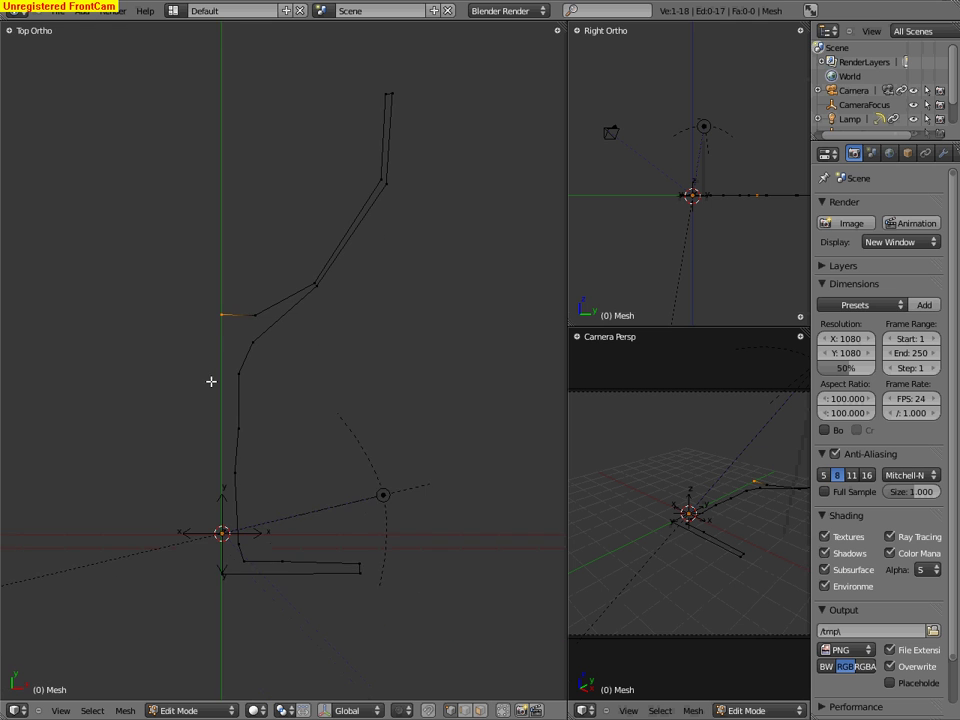
Move the final vertex slightly lower on the Y axis.
key("g")
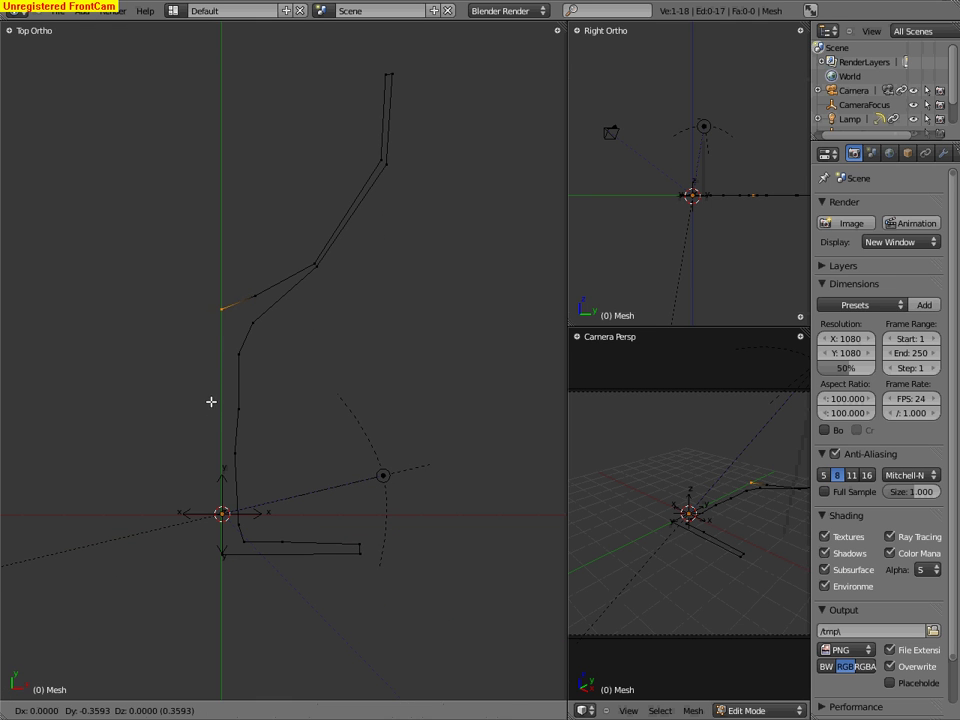
left_click(211, 412)
scroll(206, 454, "down", 2, "shift")
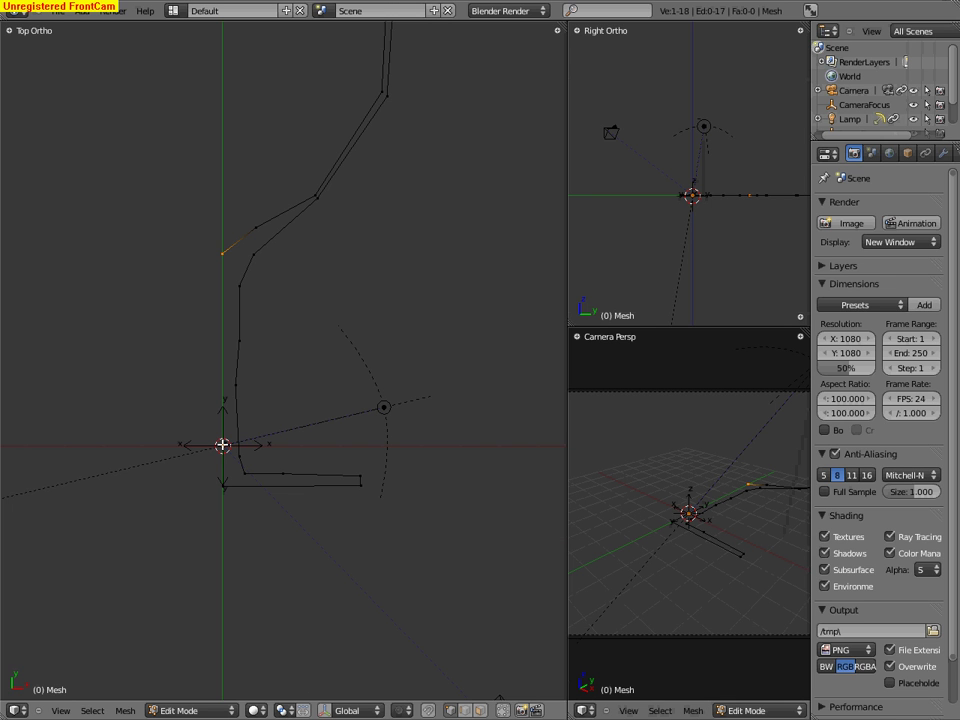
scroll(222, 445, "down", 4)
scroll(222, 445, "up", 3)
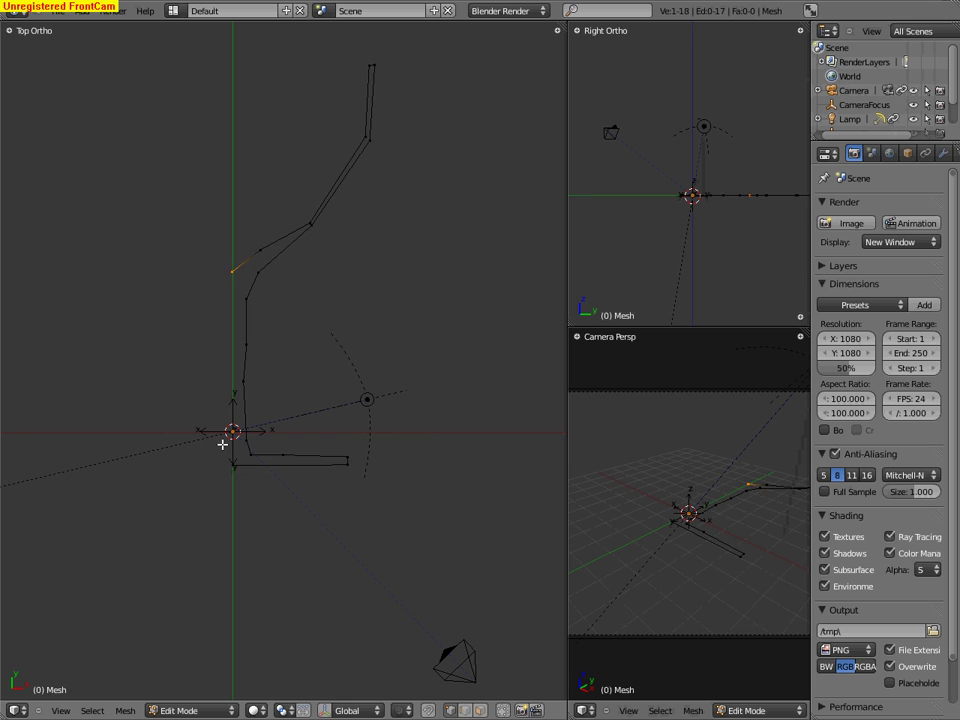
Select all profile vertices and show the Tool Shelf with its Mesh Tools.
key("a")
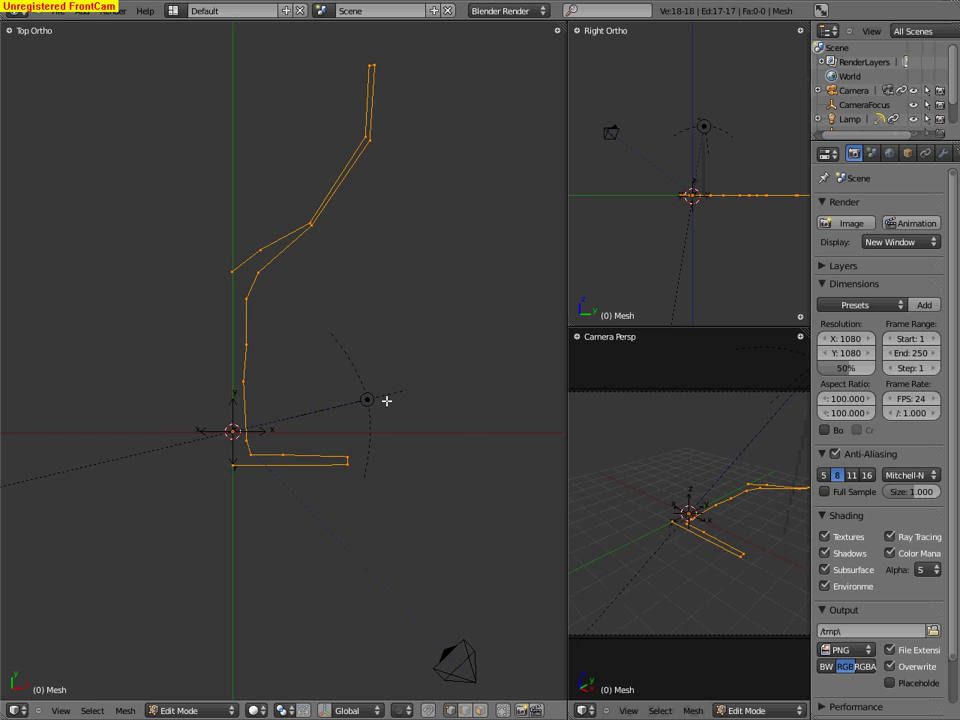
key("t")
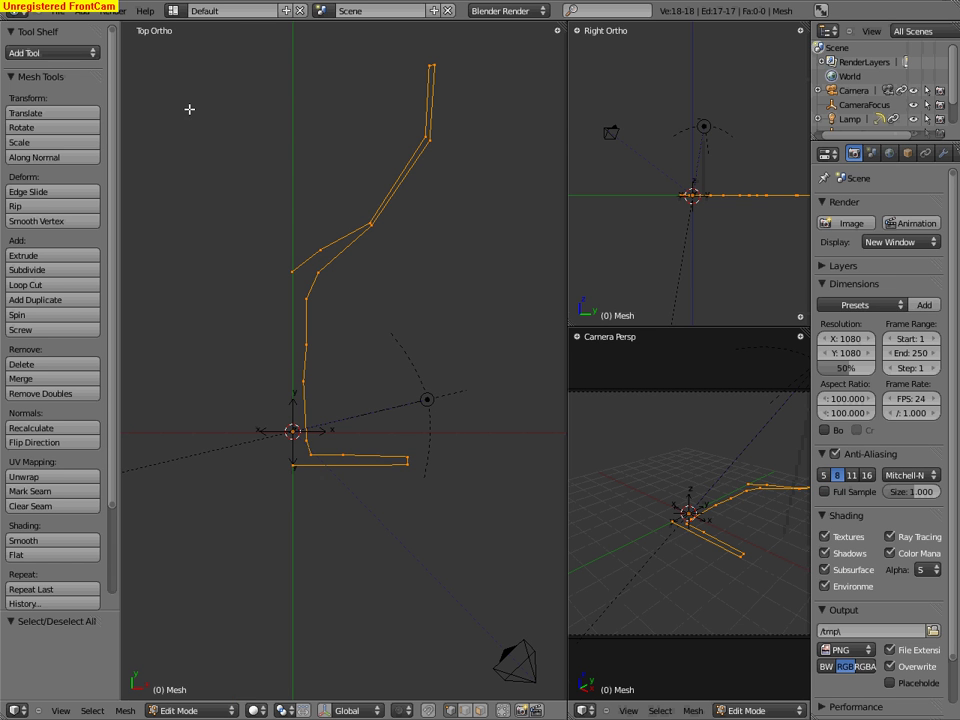
key("r")
key("Escape")
key("t")
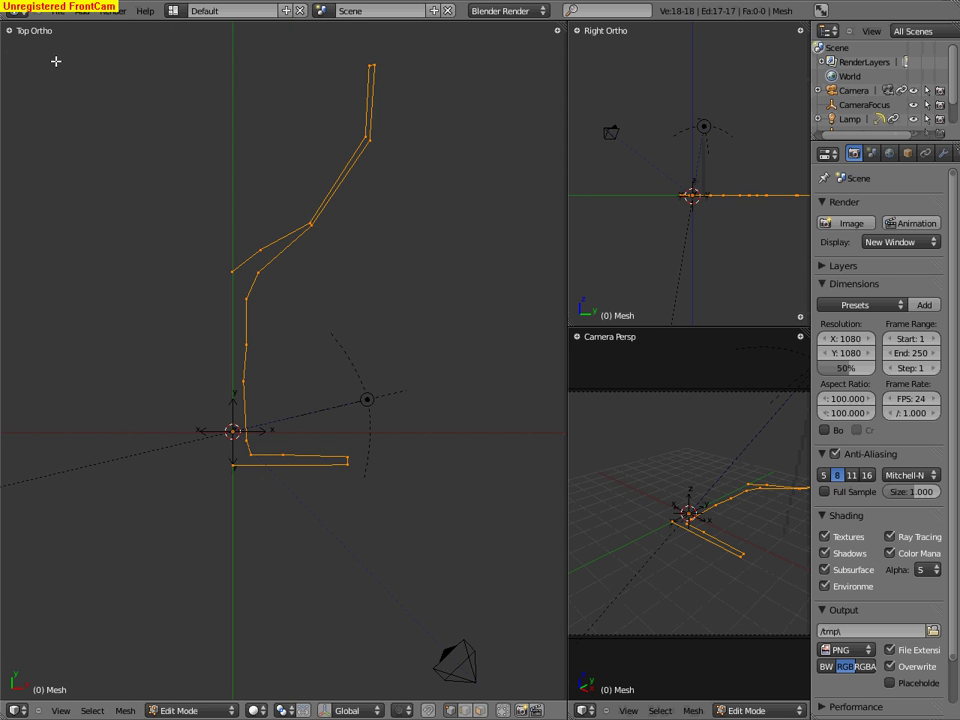
left_click(10, 32)
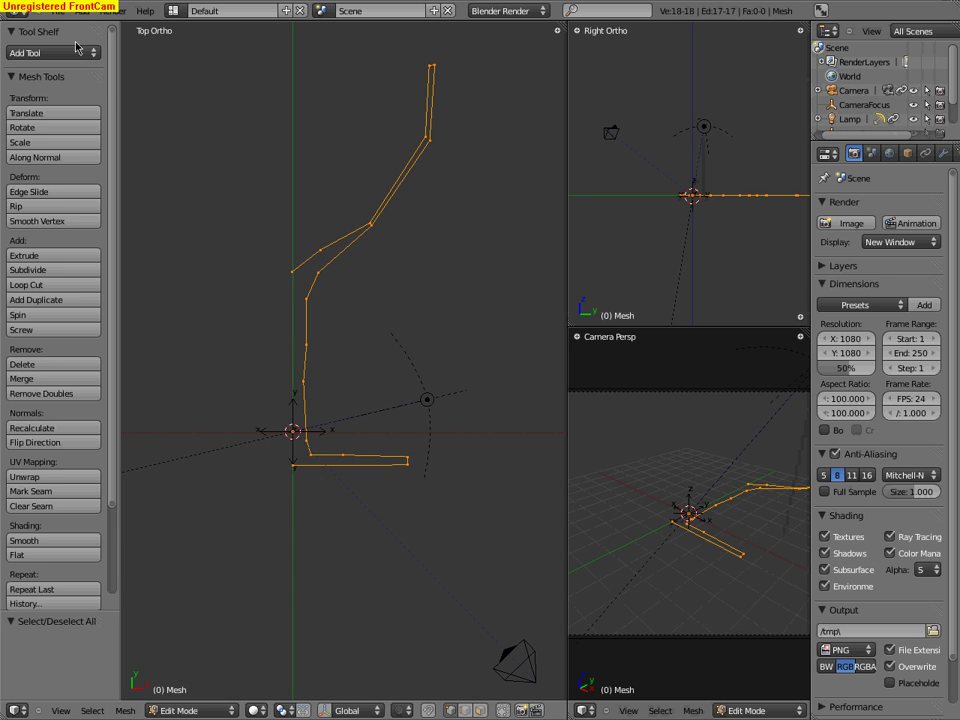
key("t")
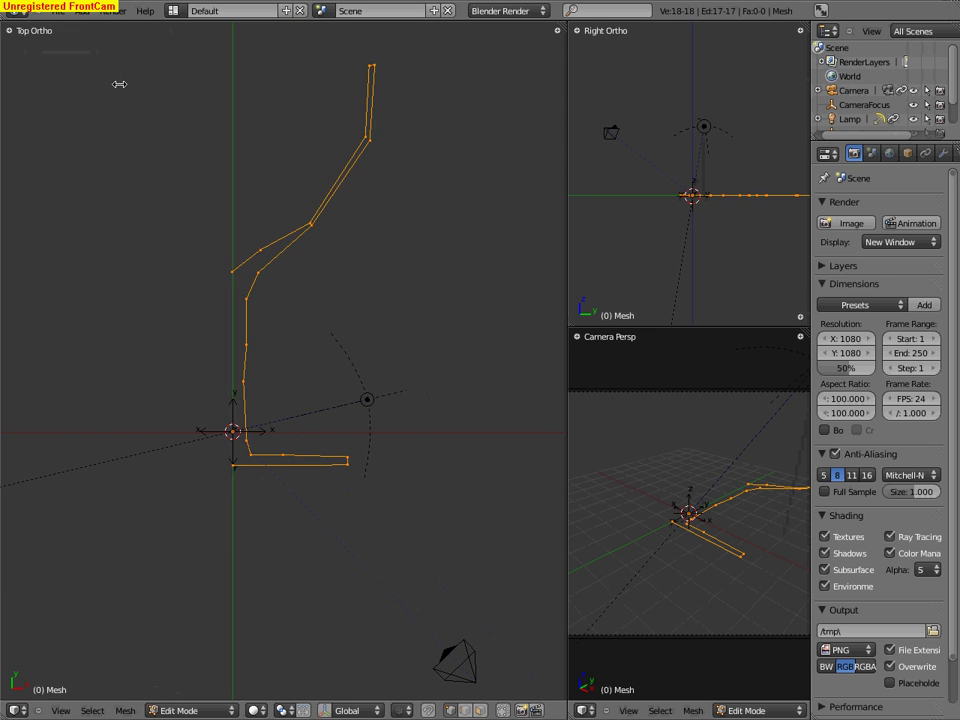
key("t")
key("t")
key("t")
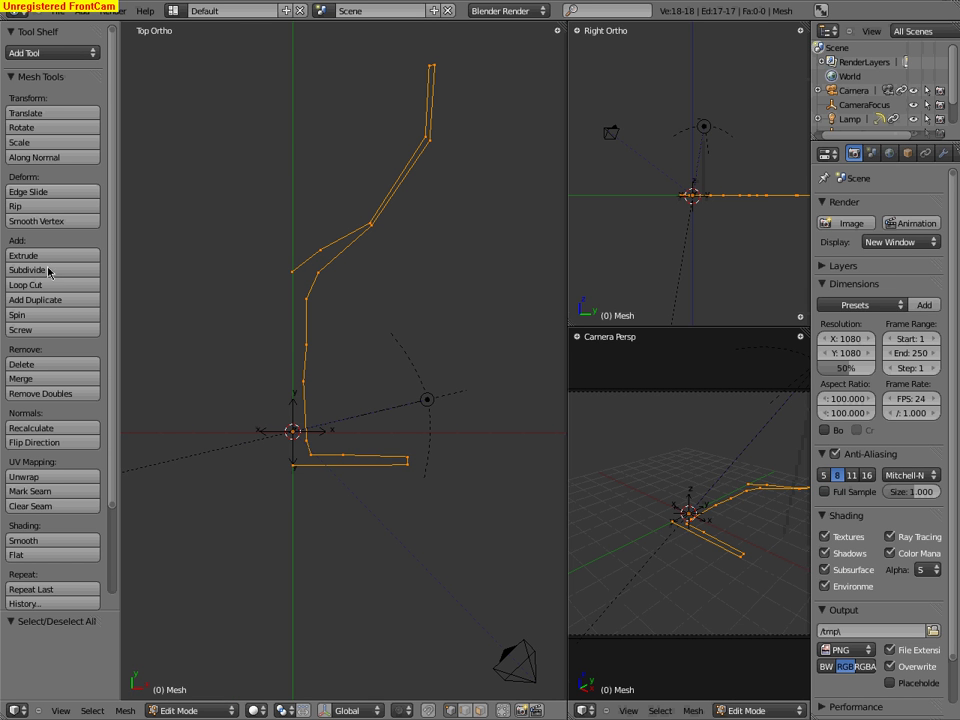
scroll(76, 400, "down", 3)
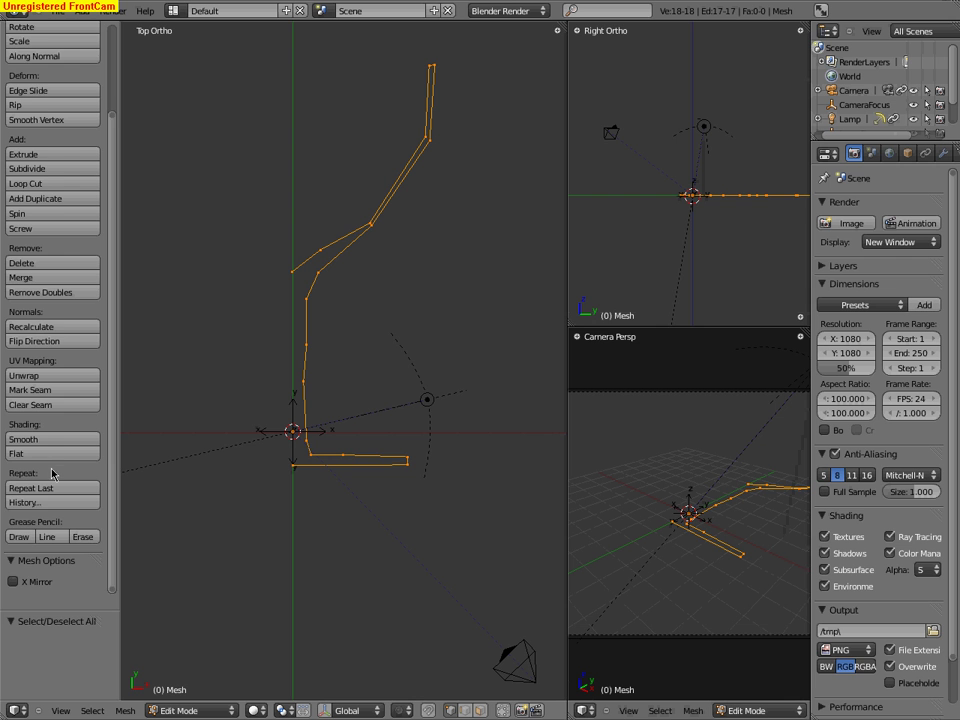
scroll(57, 470, "up", 2)
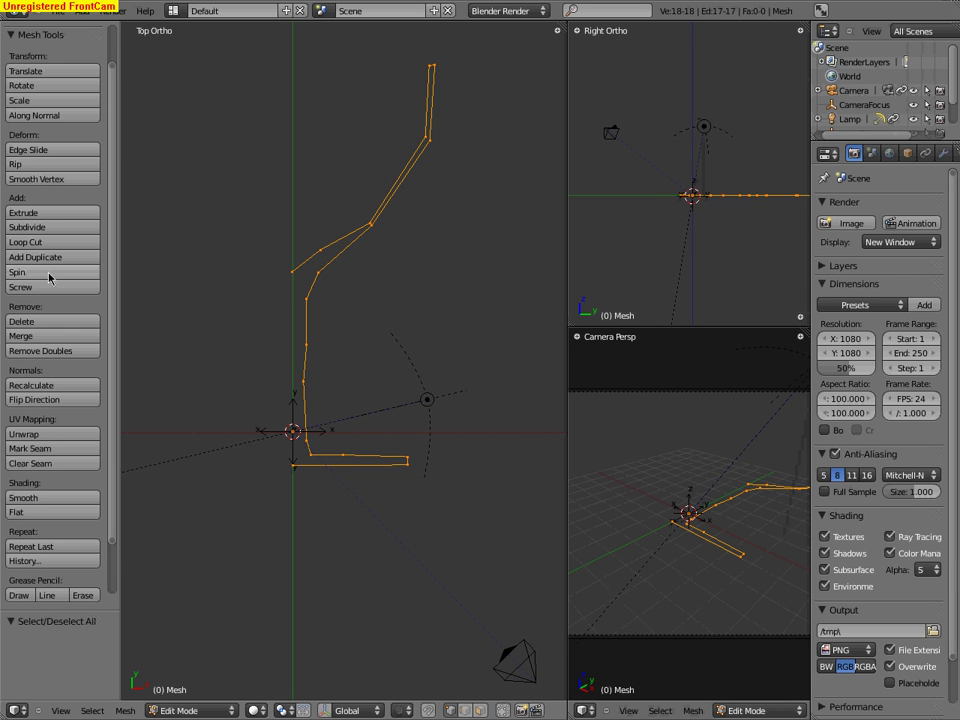
Spin the selected profile around the axis and view the result from the top.
left_click(51, 272)
scroll(348, 352, "down", 6)
scroll(345, 354, "up", 5)
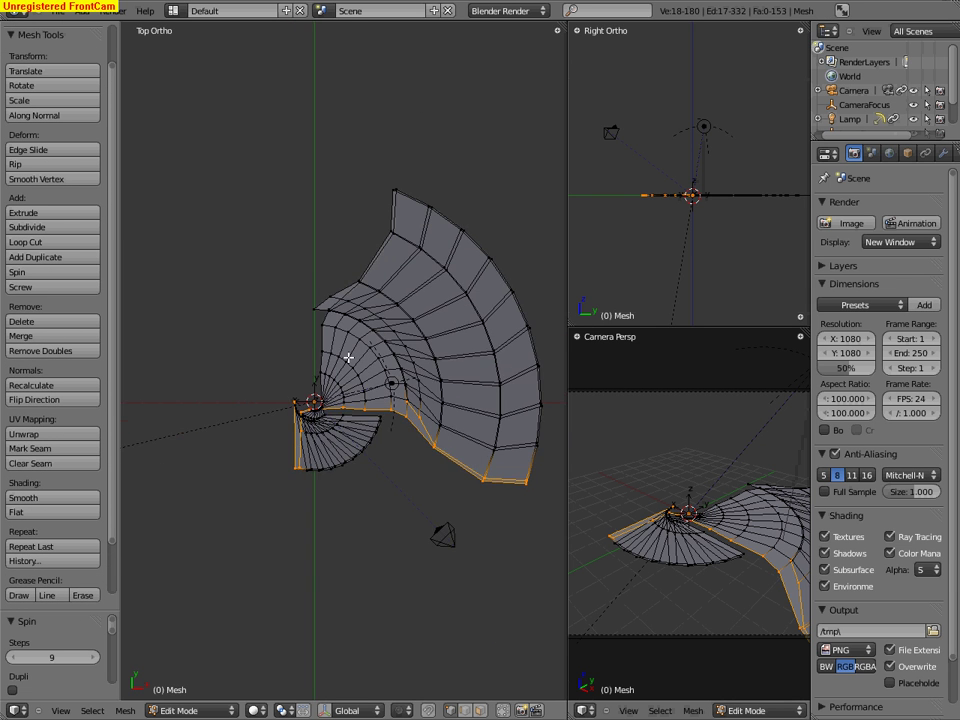
middle_click_drag(300, 326, 187, 222)
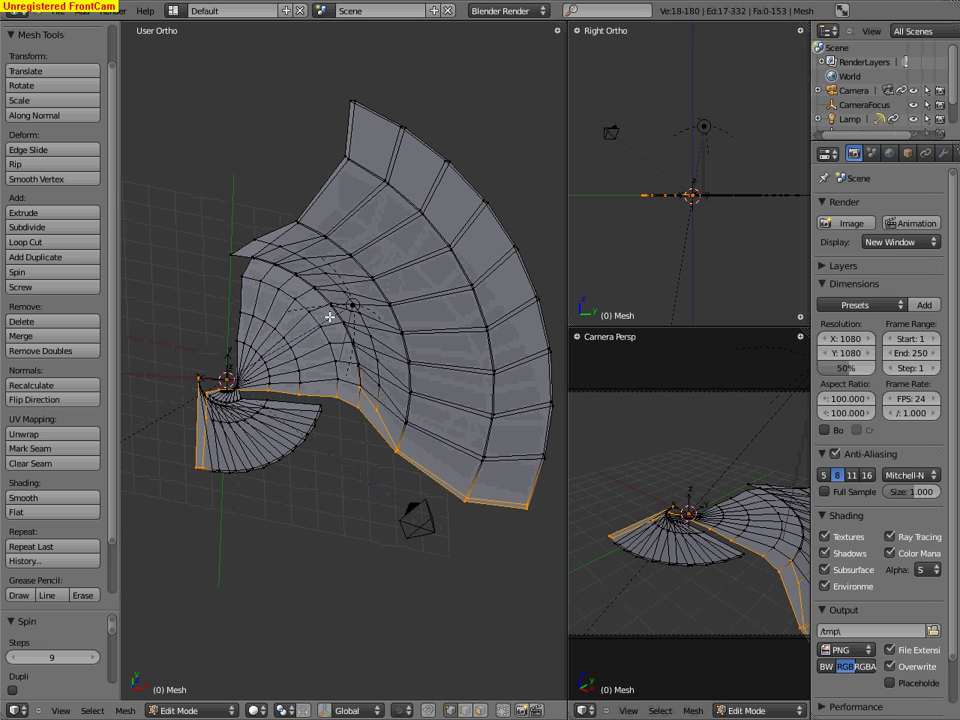
key("KP_7")
scroll(68, 447, "down", 3)
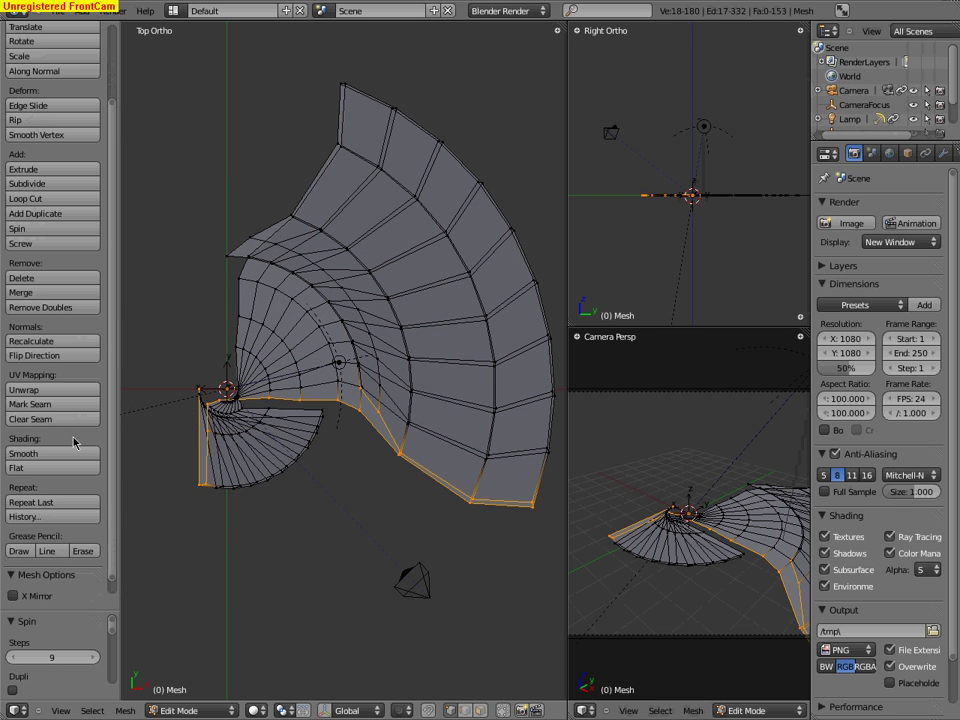
scroll(87, 641, "up", 1)
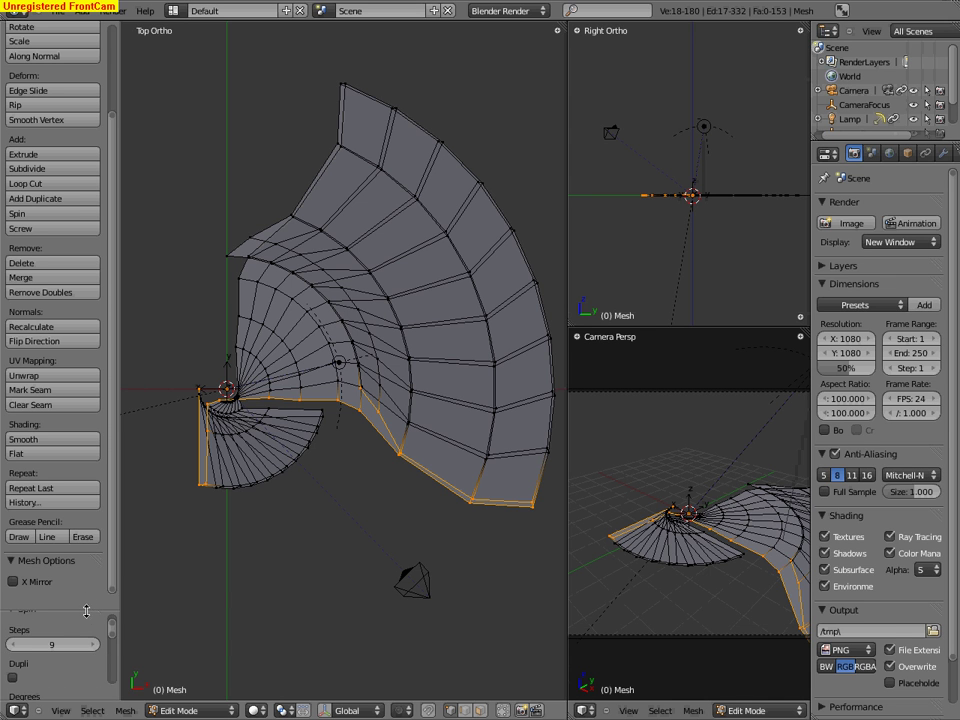
scroll(80, 625, "up", 1)
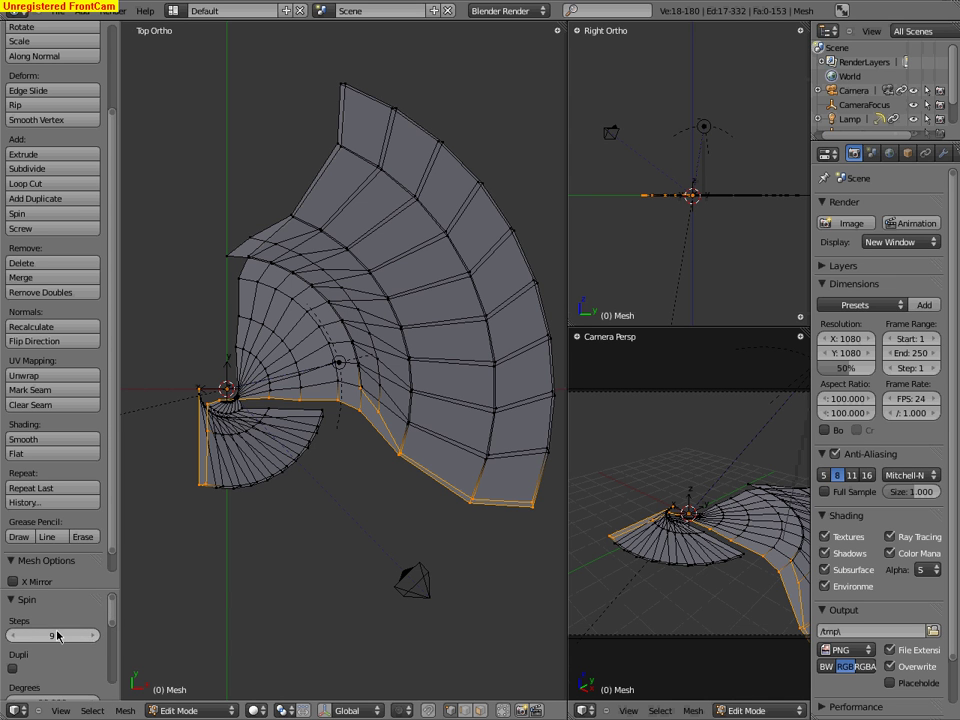
scroll(66, 636, "down", 4)
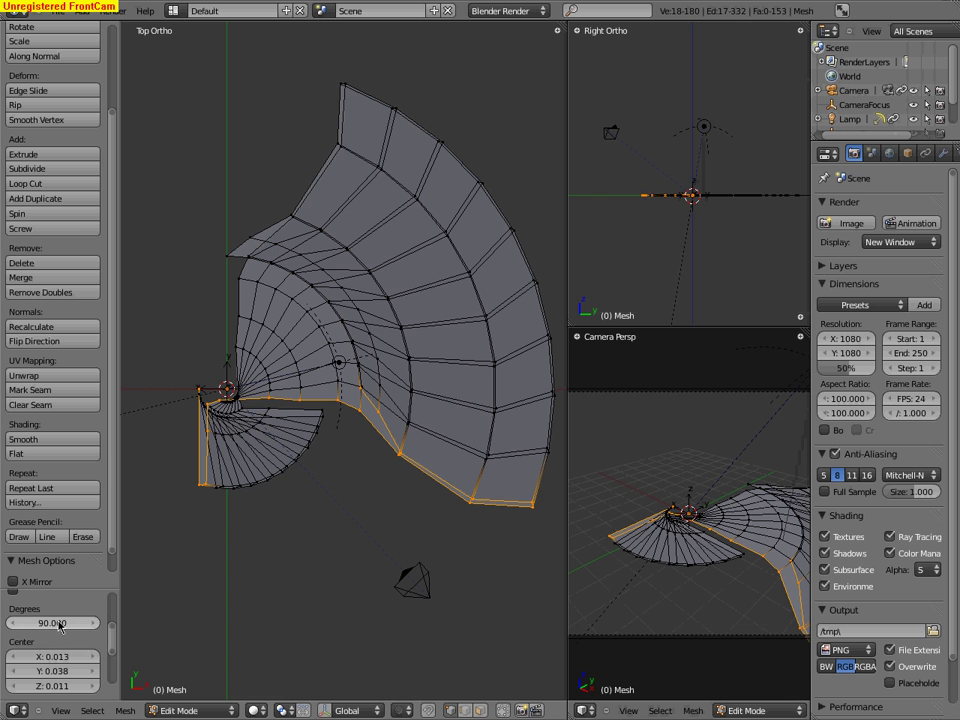
Set the Spin Degrees to 360.
left_click(82, 625)
type("36")
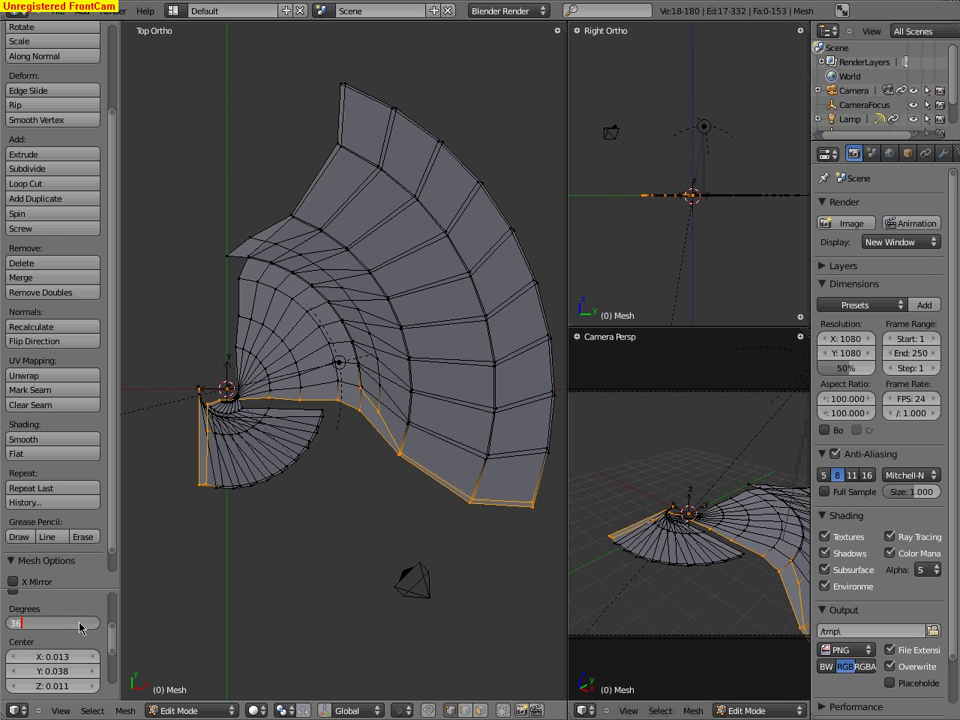
type("0")
key("Return")
Orbit to inspect the ring, return to Top view, and scroll to the Spin Axis fields.
scroll(340, 540, "down", 4)
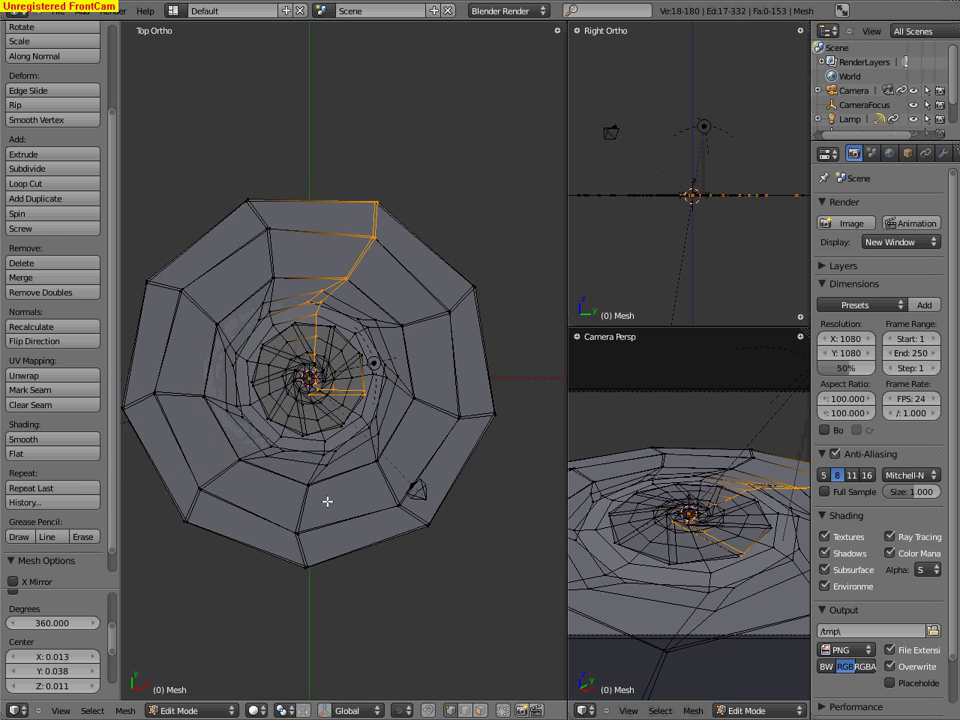
middle_click_drag(362, 511, 395, 410)
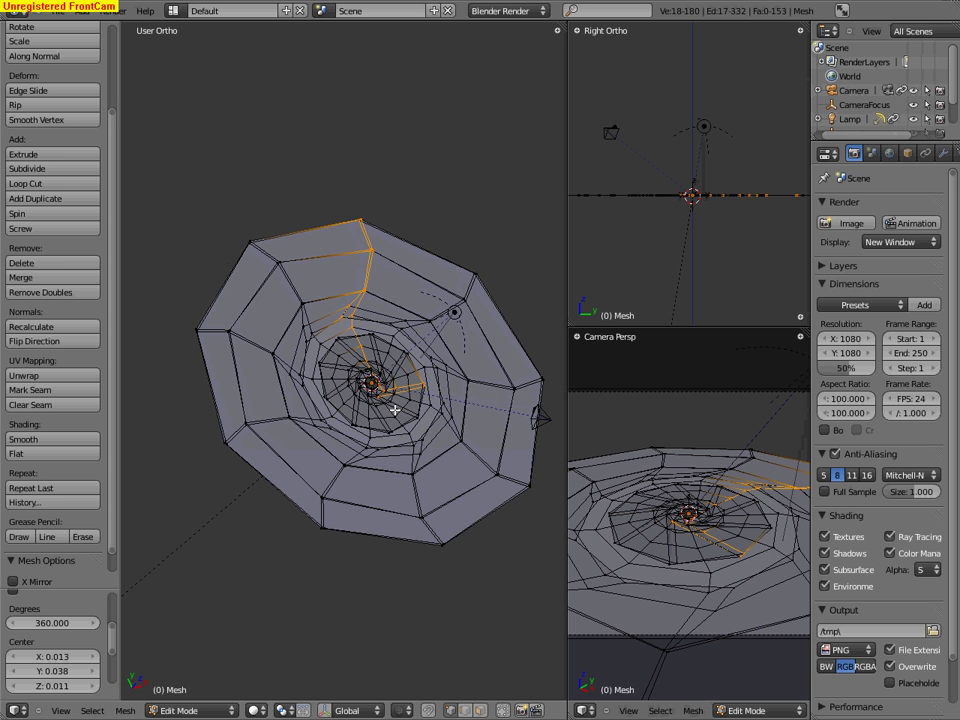
key("KP_7")
scroll(78, 640, "down", 1)
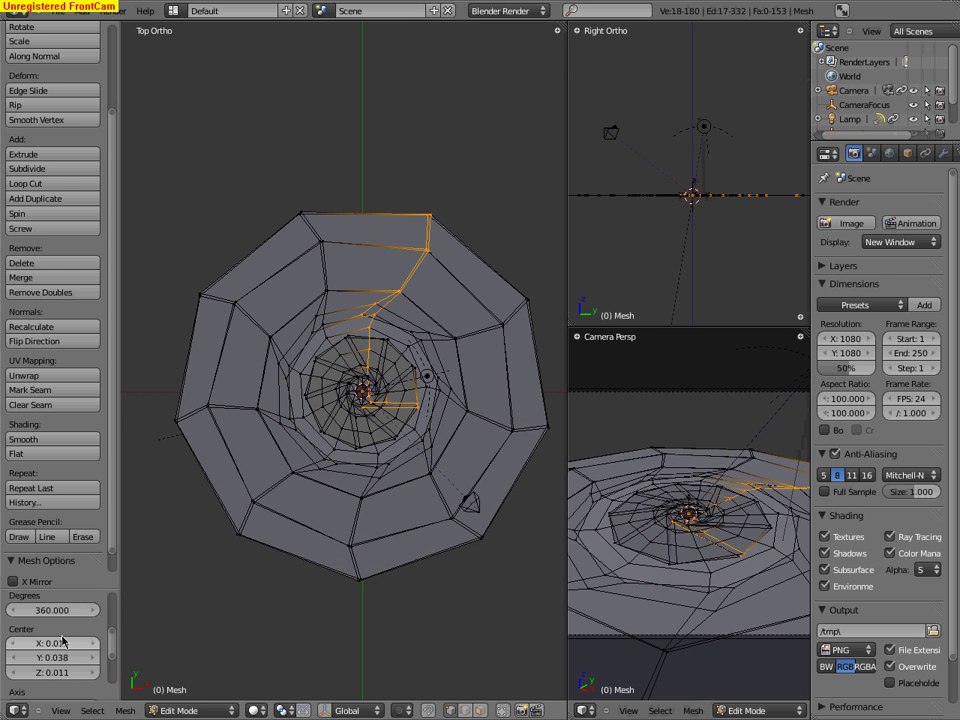
scroll(76, 645, "down", 2)
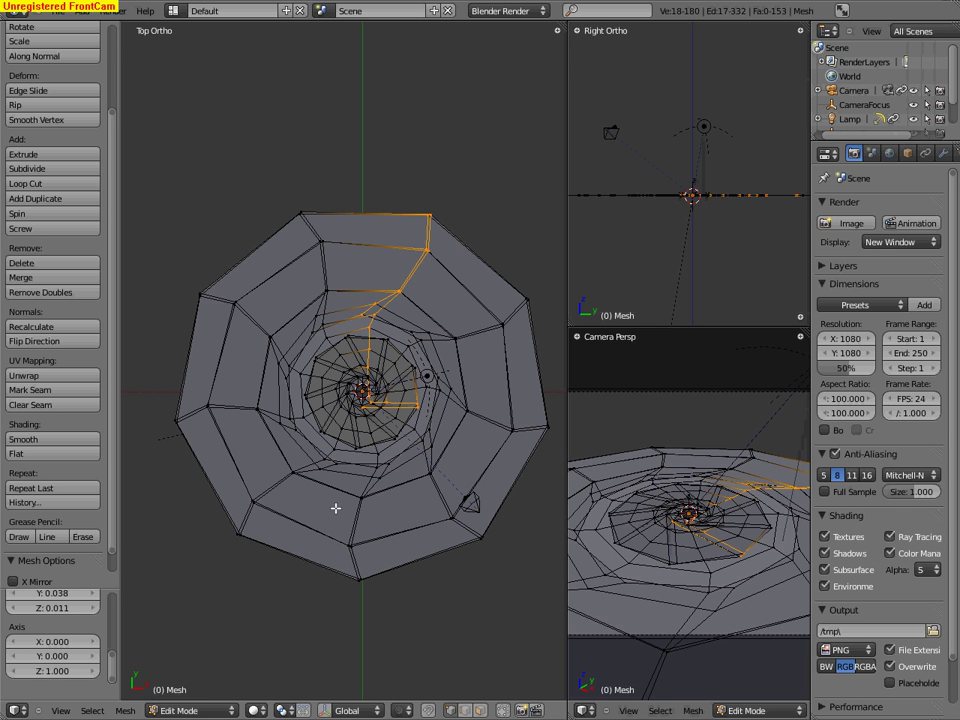
Set the Spin Axis Z to 0 and Axis Y to 1 so the profile revolves around Y.
left_click(57, 671)
type("0")
key("Return")
left_click(55, 656)
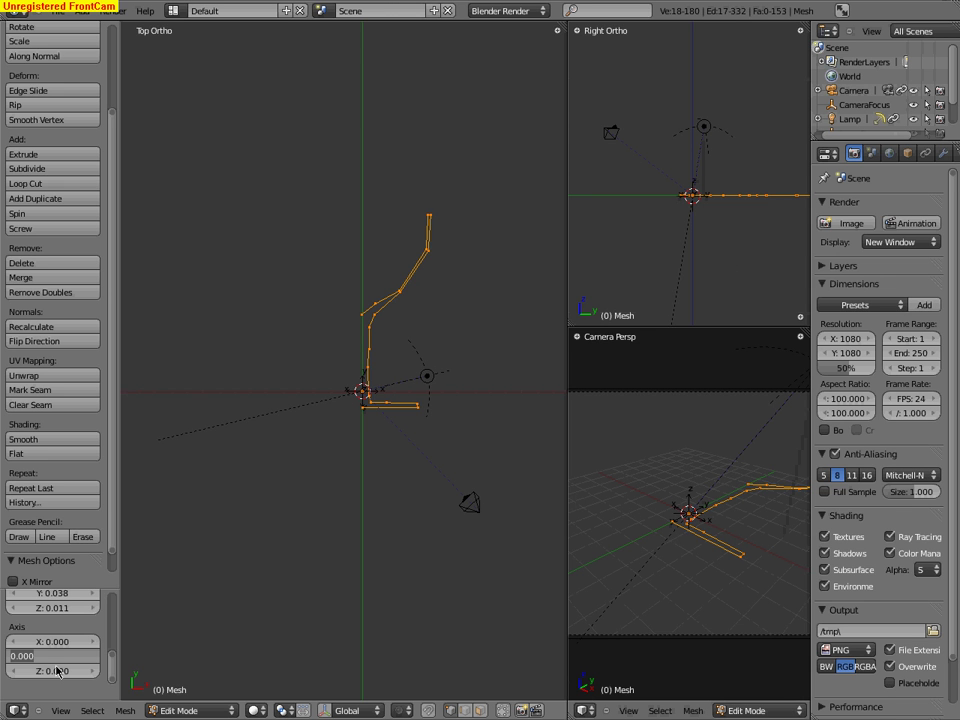
type("1")
key("Return")
middle_click_drag(207, 362, 260, 320)
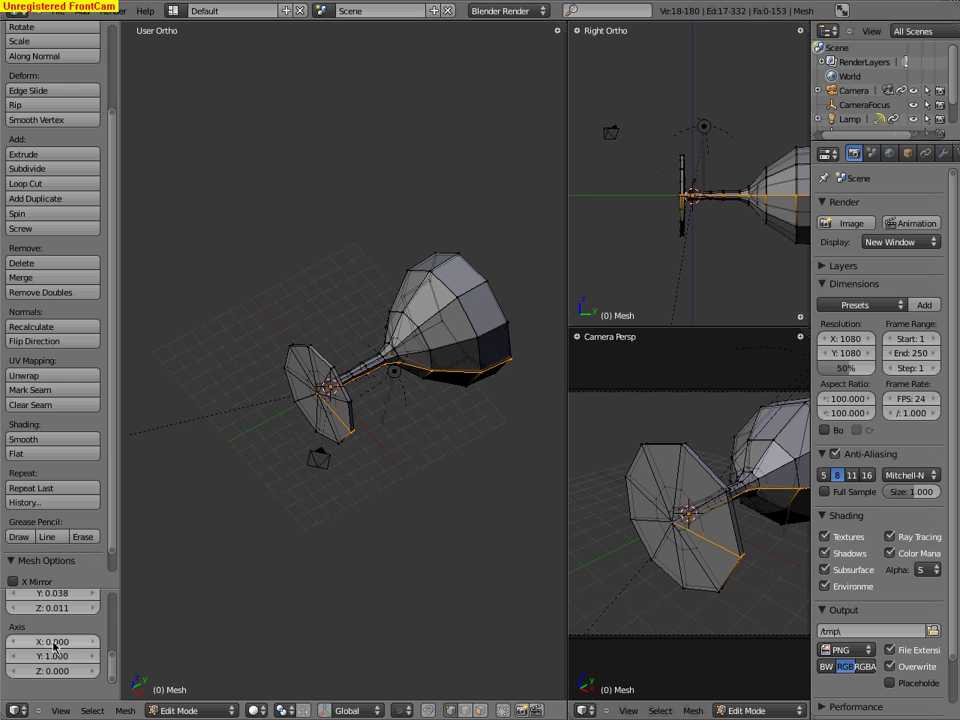
Raise the Spin Steps from 9 to 16 and toggle out of Edit Mode.
scroll(55, 647, "up", 6)
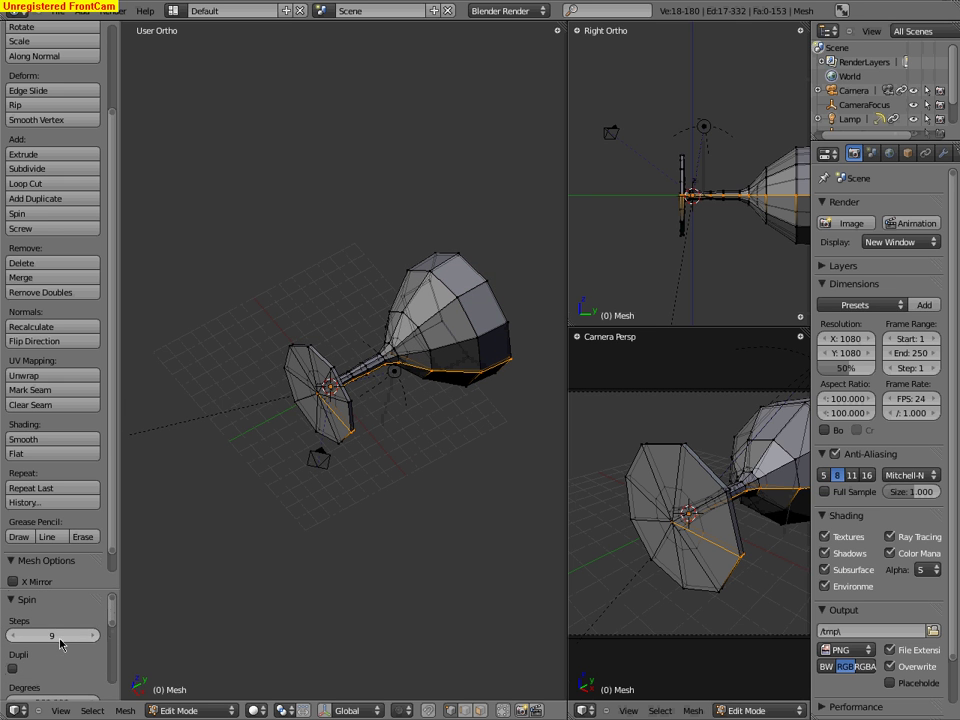
left_click(91, 637)
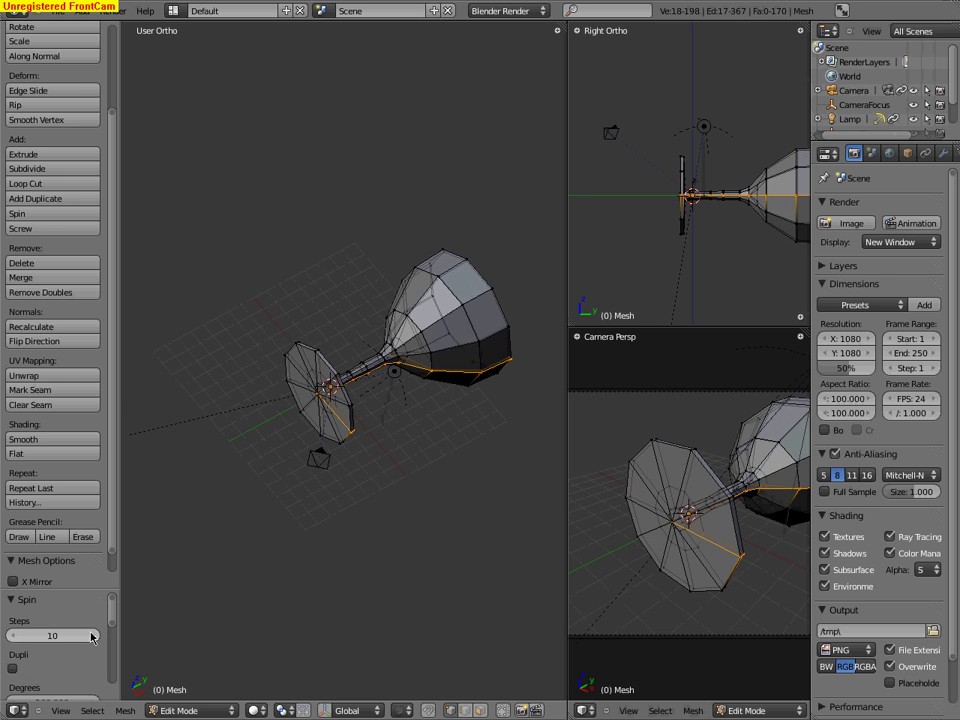
left_click(91, 637)
left_click(91, 637)
left_click(91, 637)
left_click(91, 637)
left_click(91, 637)
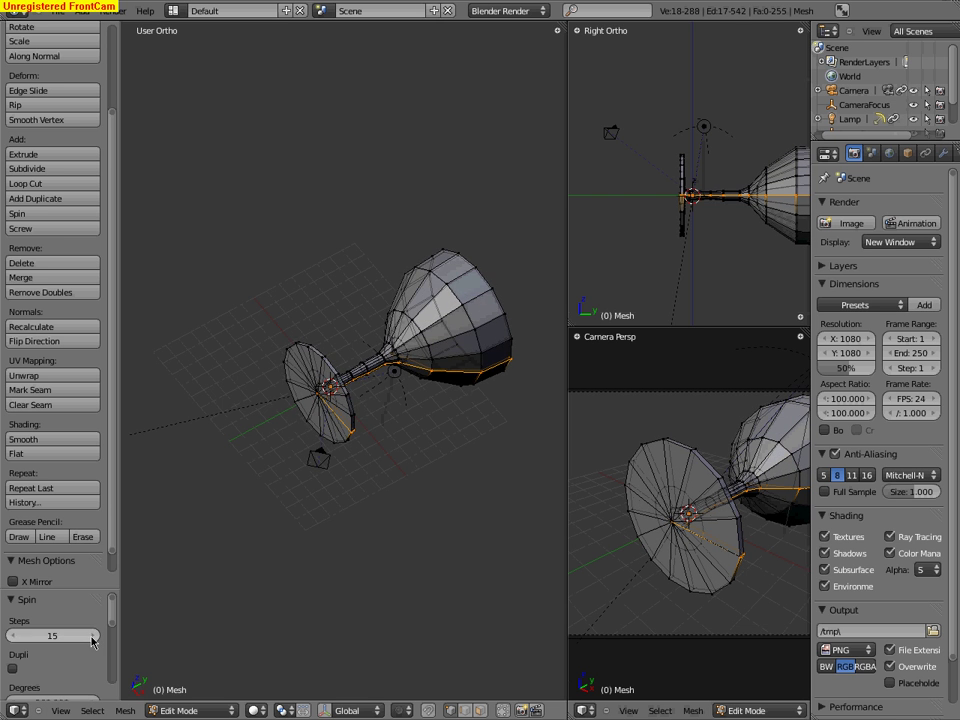
left_click(91, 637)
middle_click_drag(305, 490, 291, 397)
key("Tab")
key("Tab")
Select all and Remove Doubles, cutting the glass from 306 to 288 vertices.
key("a")
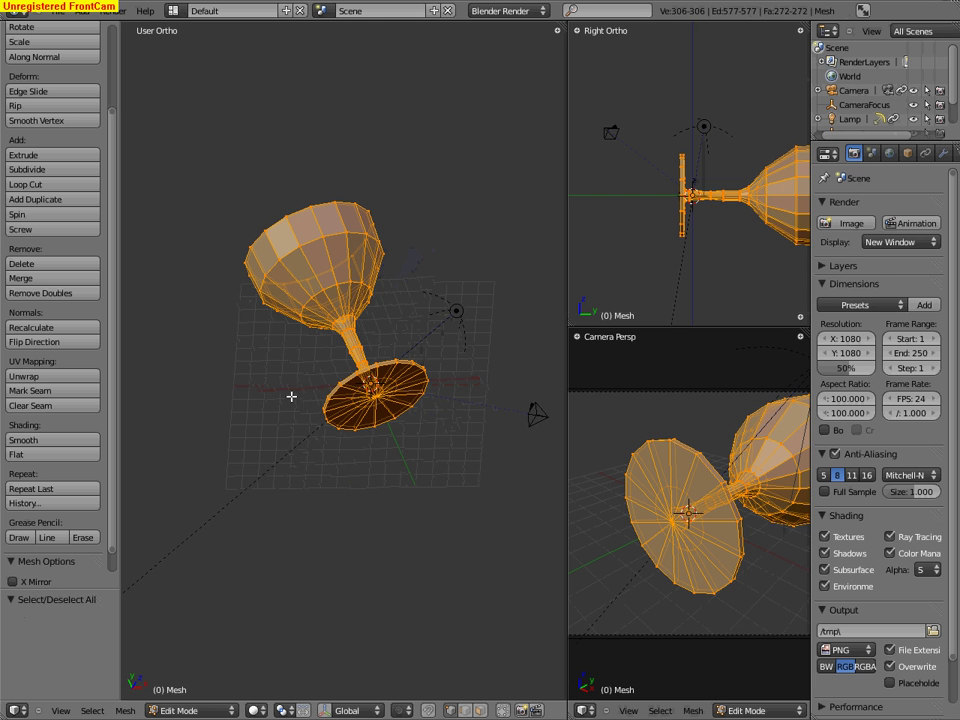
key("w")
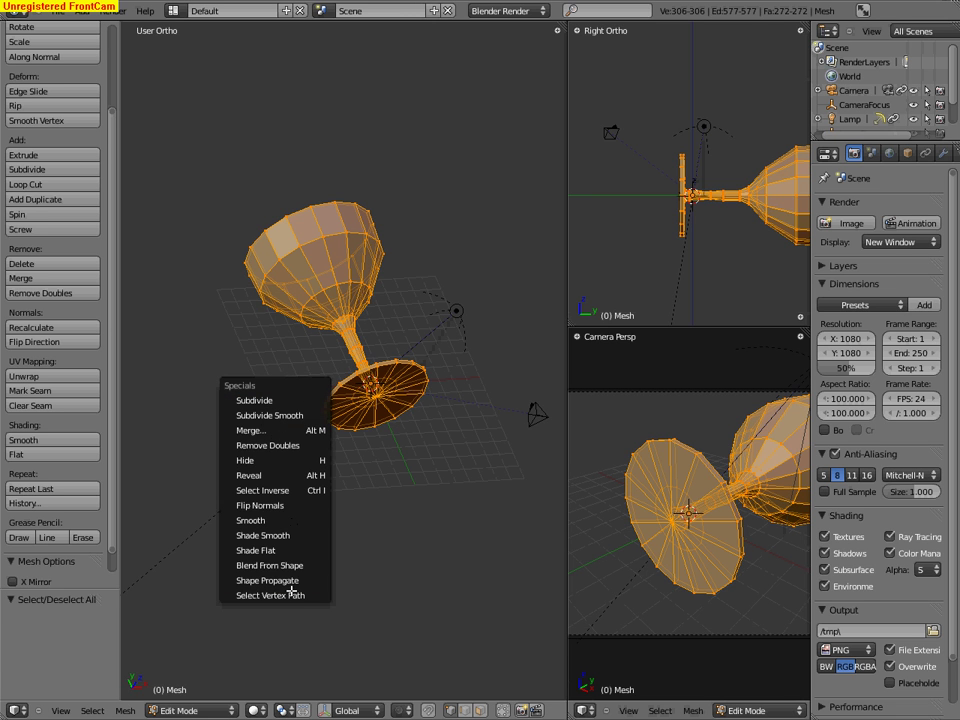
left_click(298, 446)
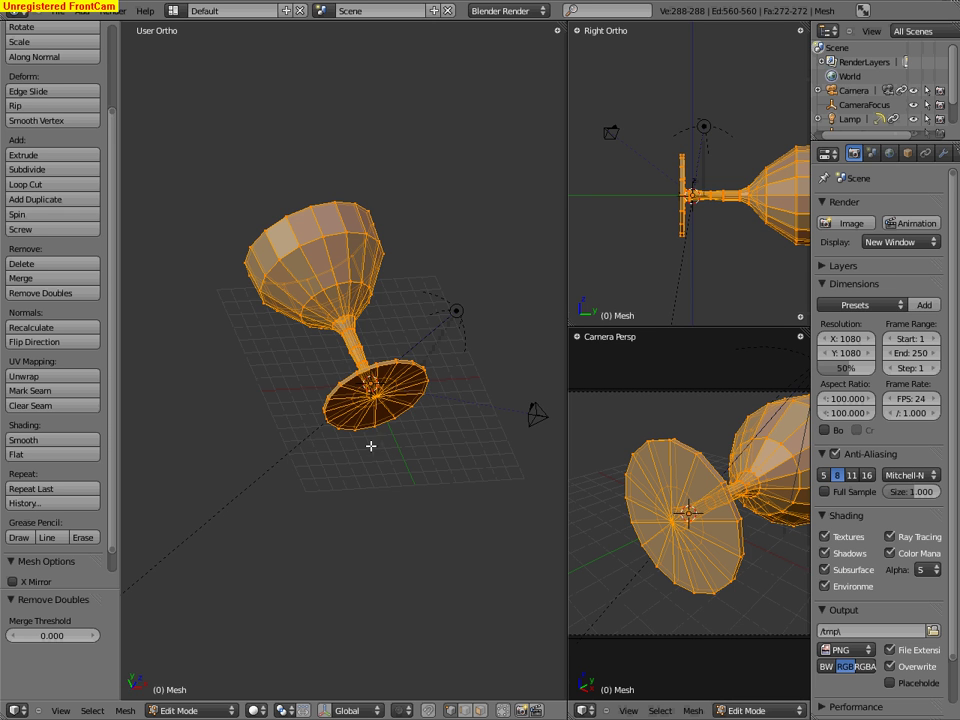
middle_click_drag(369, 481, 421, 322)
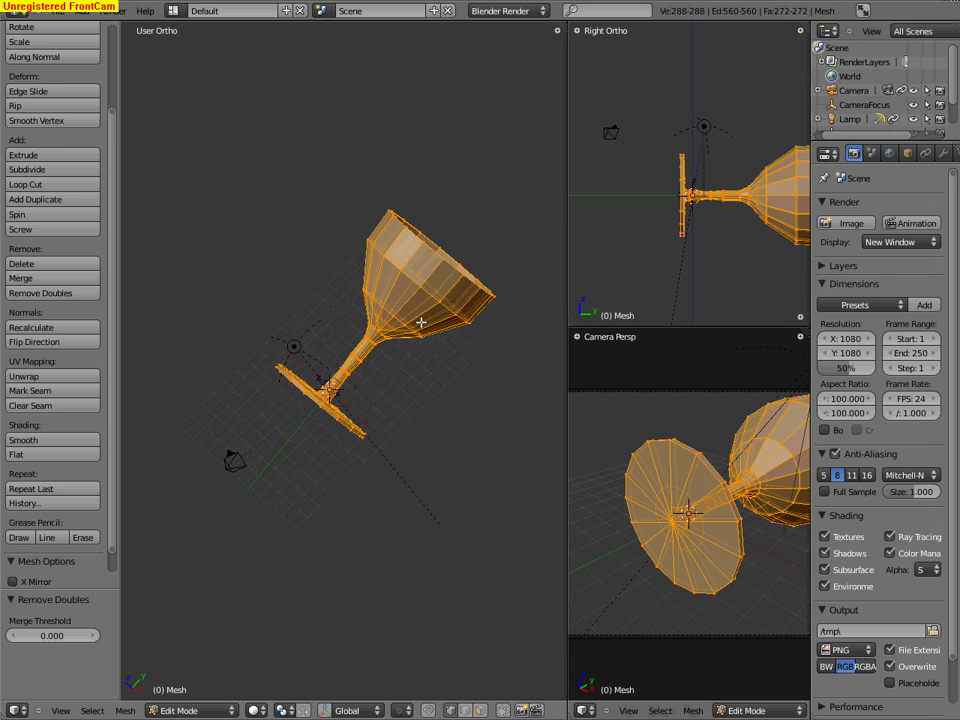
middle_click_drag(340, 367, 390, 353)
In Object Mode, rotate the glass -1.579 about X from Right view so it stands upright.
key("Tab")
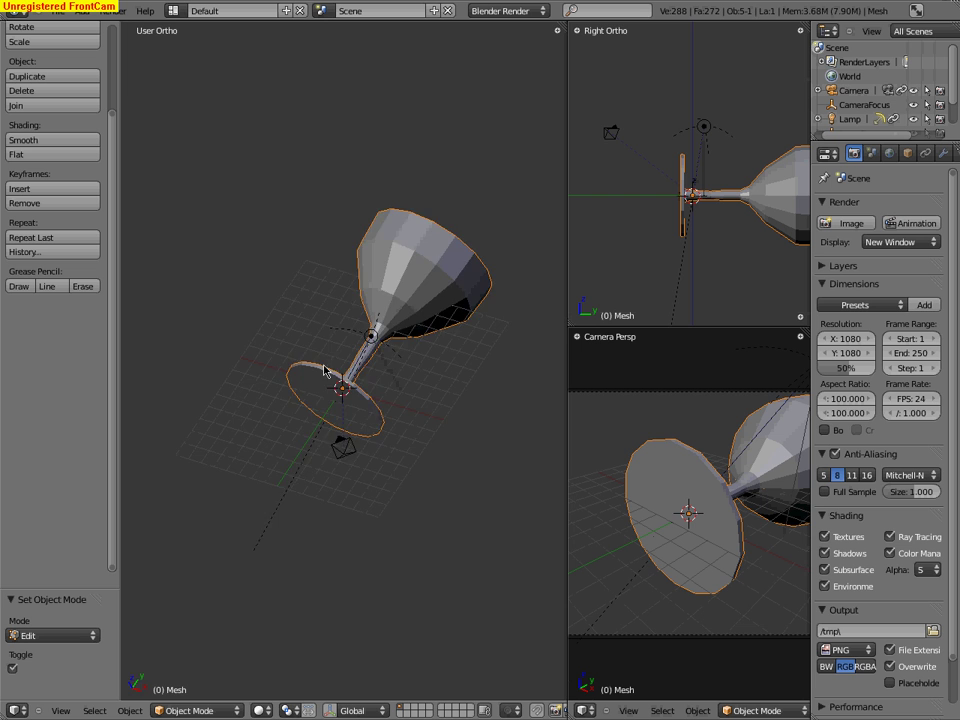
middle_click_drag(324, 371, 450, 400)
key("KP_3")
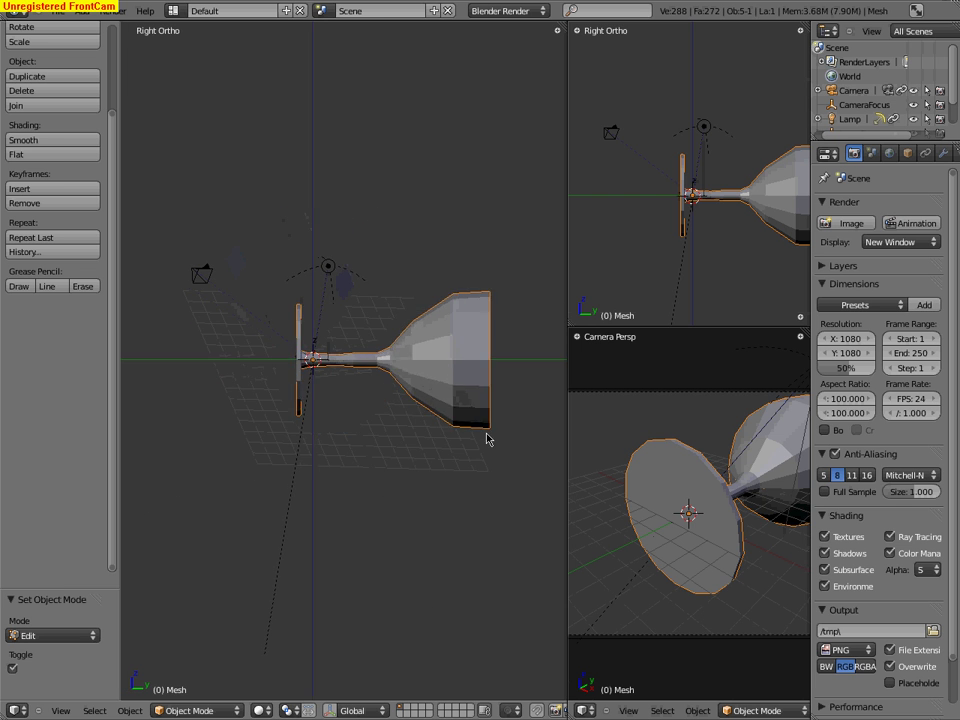
key("r")
left_click(375, 190)
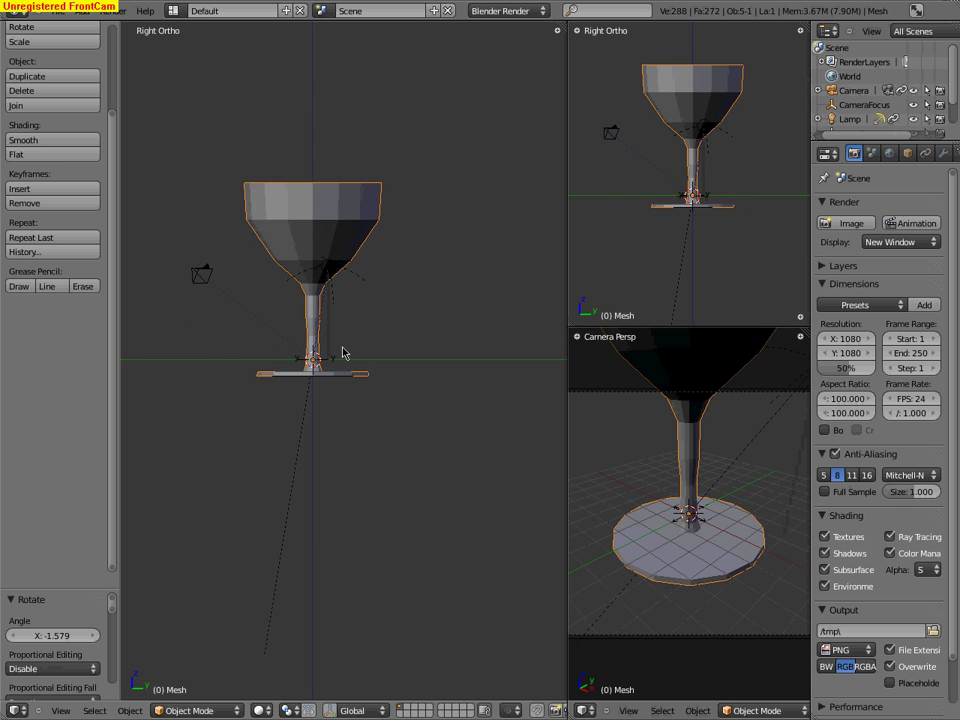
middle_click_drag(343, 352, 237, 224)
middle_click_drag(163, 260, 259, 330)
Apply Smooth shading to the wine glass, toggling Edit Mode to check its wireframe.
scroll(81, 330, "up", 2)
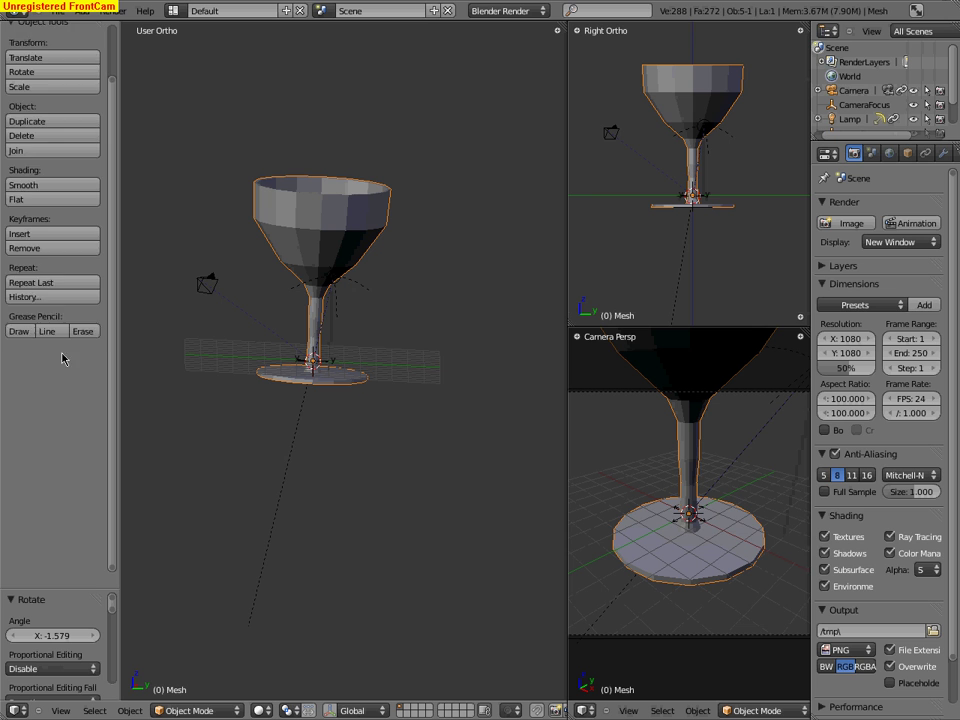
scroll(62, 358, "up", 2)
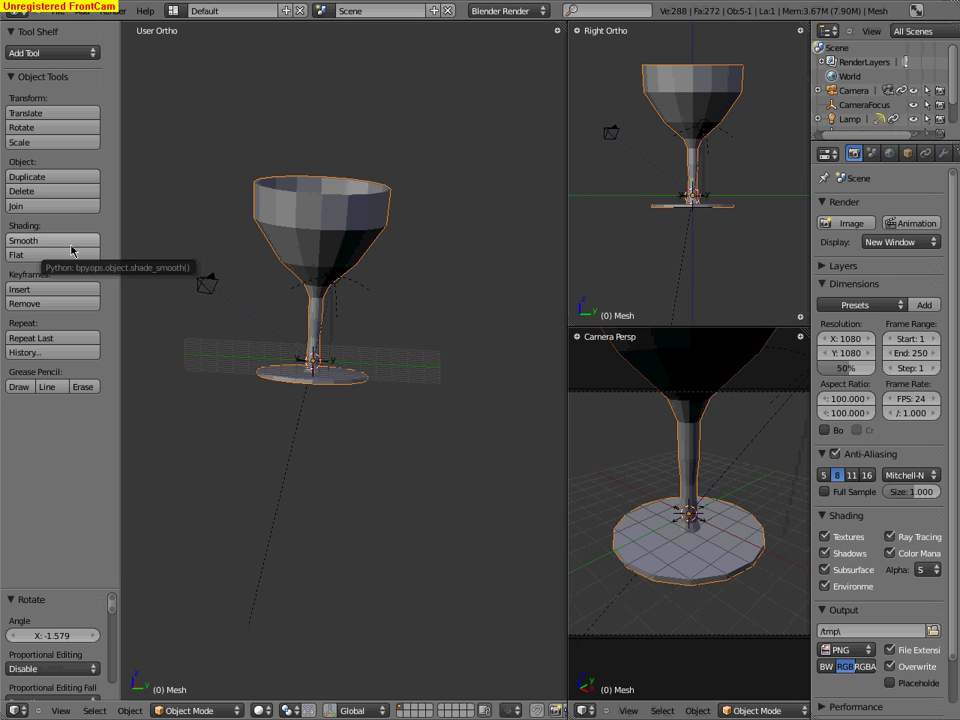
left_click(71, 245)
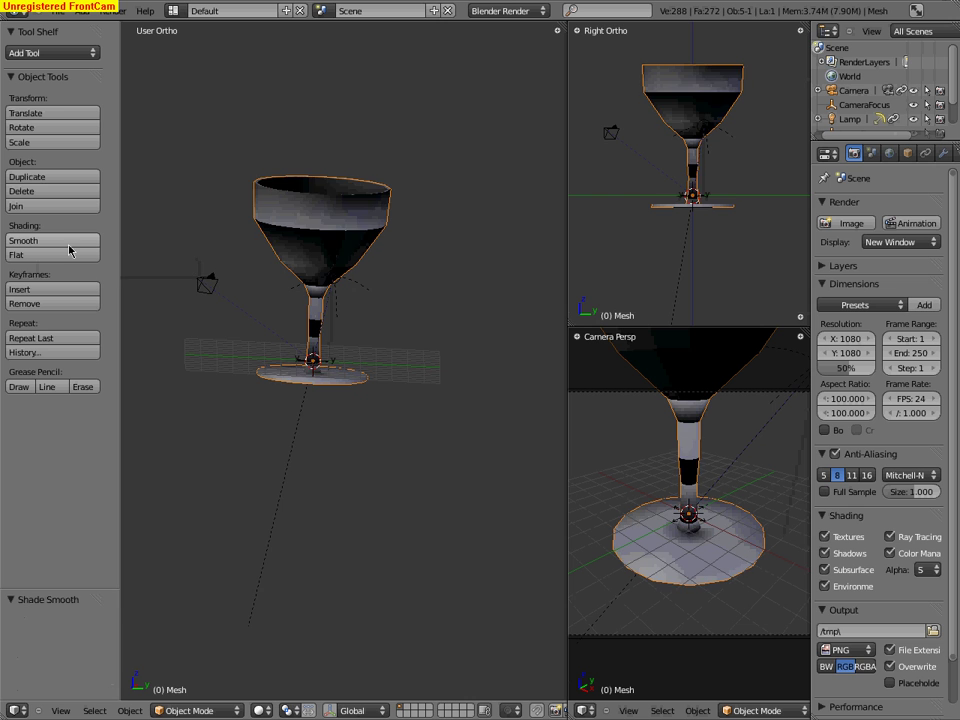
key("Tab")
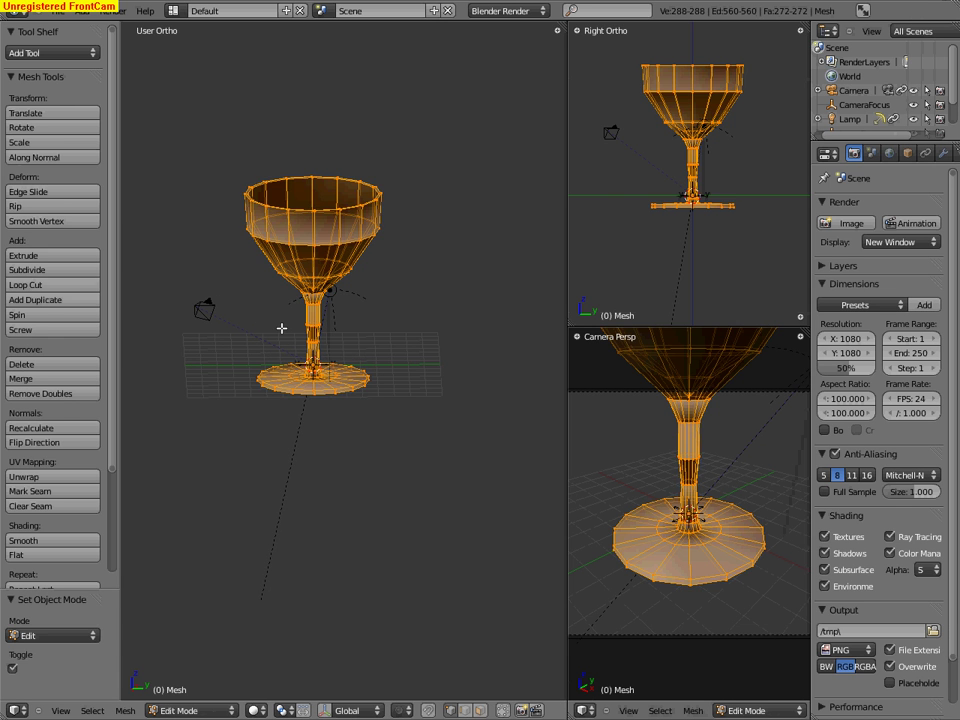
key("Tab")
middle_click_drag(290, 340, 230, 300)
Compare Flat against Smooth shading, keep Smooth, and orbit around the rounded glass.
left_click(55, 241)
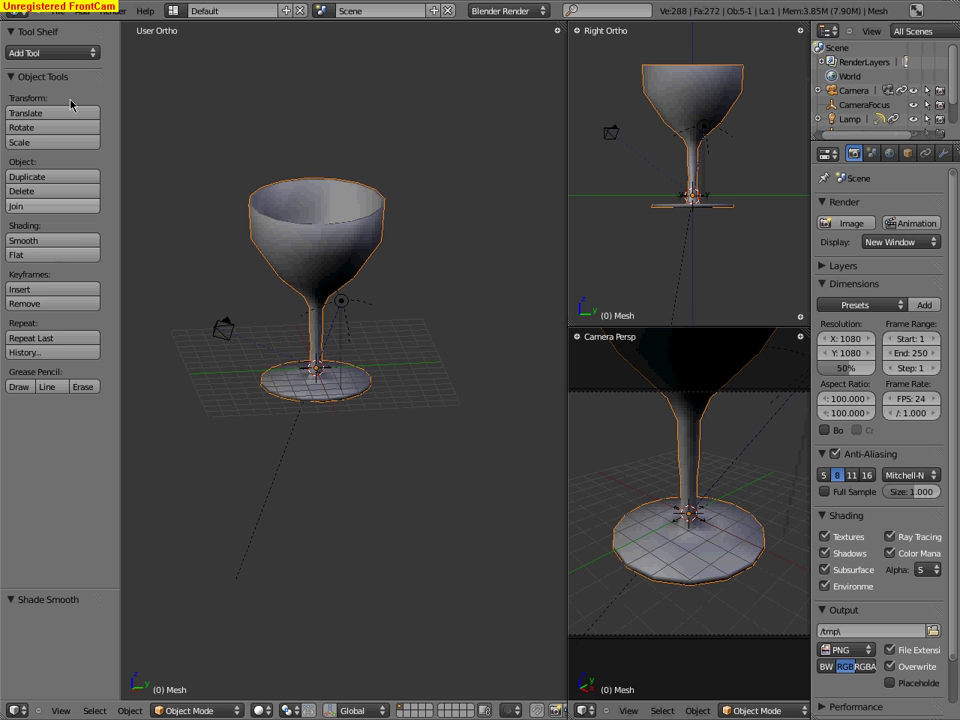
left_click(52, 256)
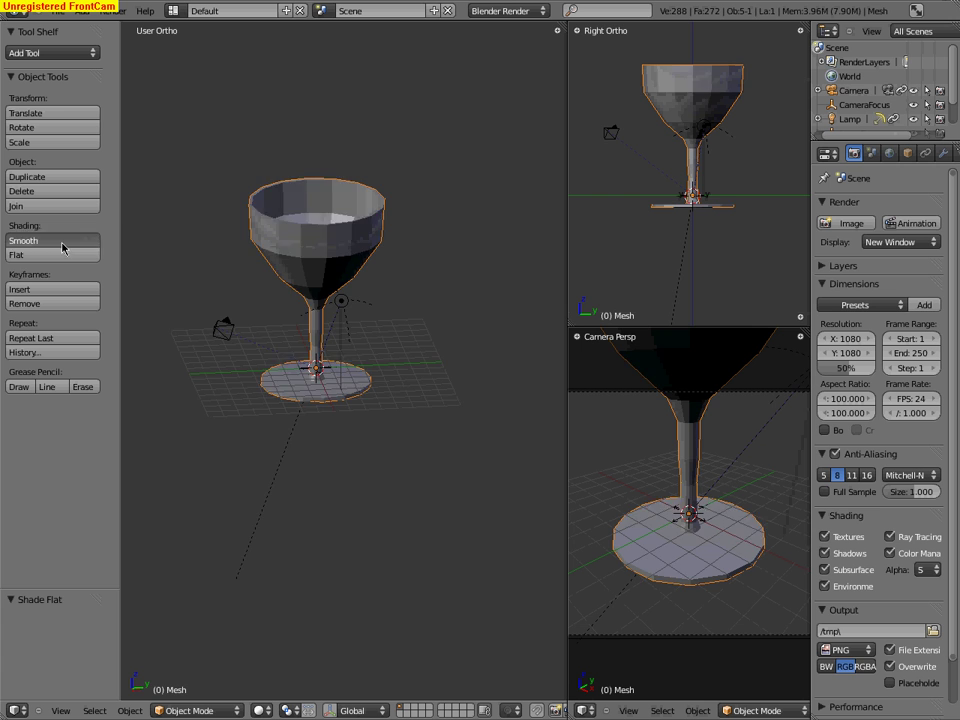
left_click(60, 241)
mouse_move(150, 233)
middle_mouse_down()
mouse_move(394, 377)
mouse_move(431, 336)
mouse_move(355, 375)
mouse_move(290, 330)
mouse_move(381, 424)
mouse_move(466, 362)
middle_mouse_up()
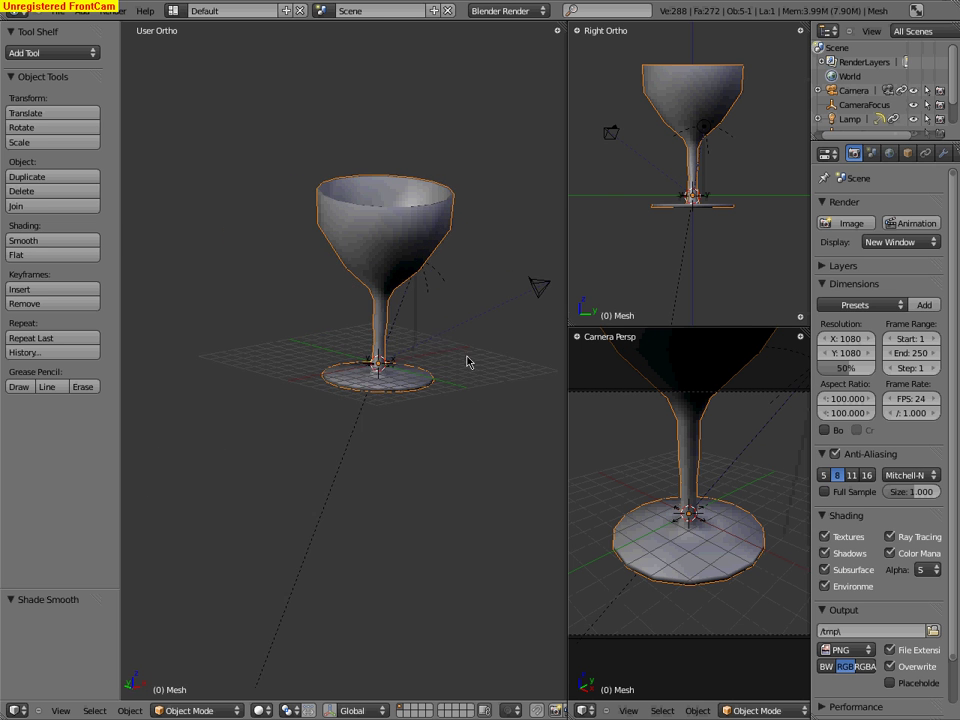
middle_click_drag(393, 321, 340, 337)
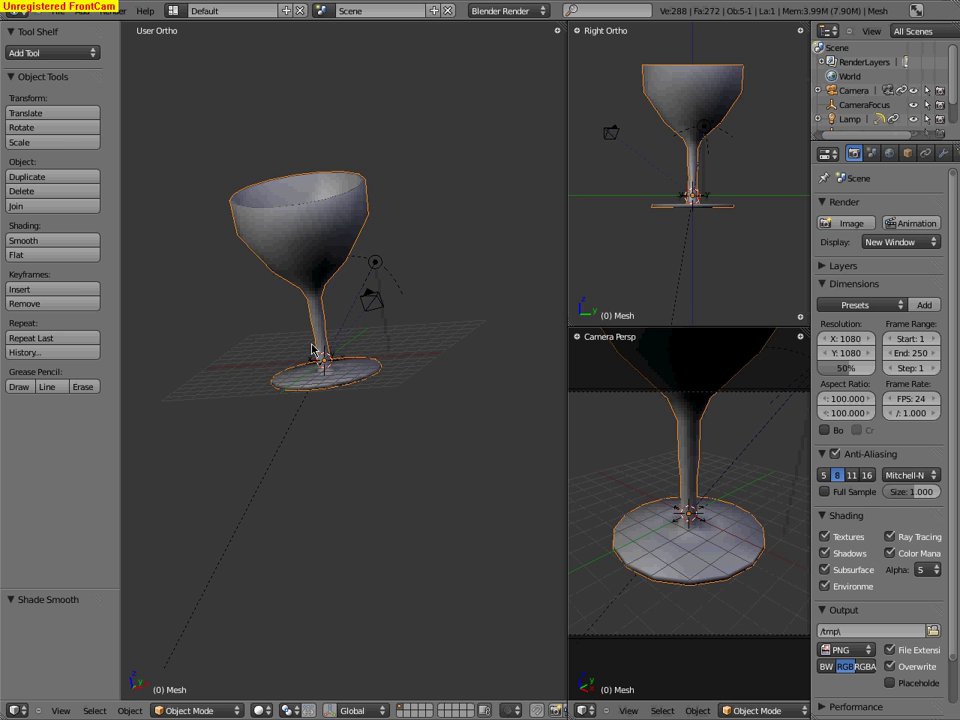